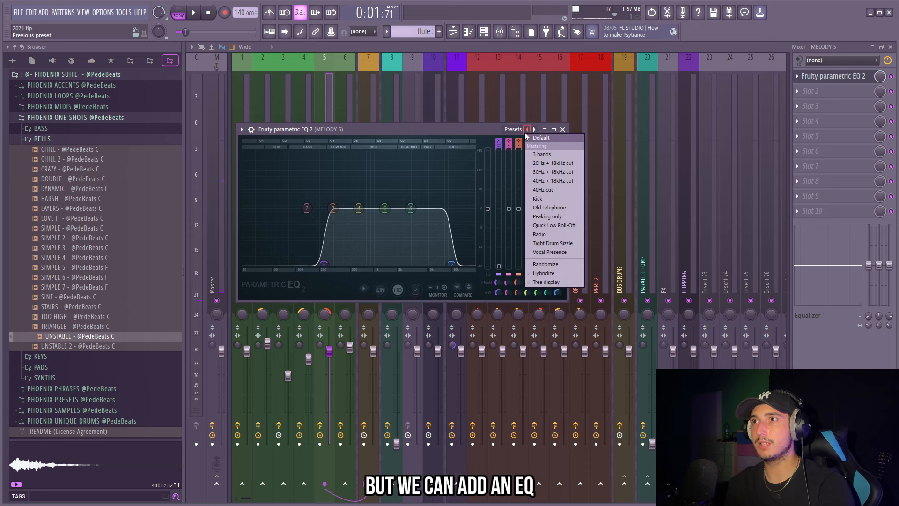
- Apply the 20Hz + 18kHz cut preset to the MELODY 5 equalizer, listen to the flute, and return to the playlist
{"action": "left_click", "coordinate": [553, 164]}
{"action": "key", "text": "space"}
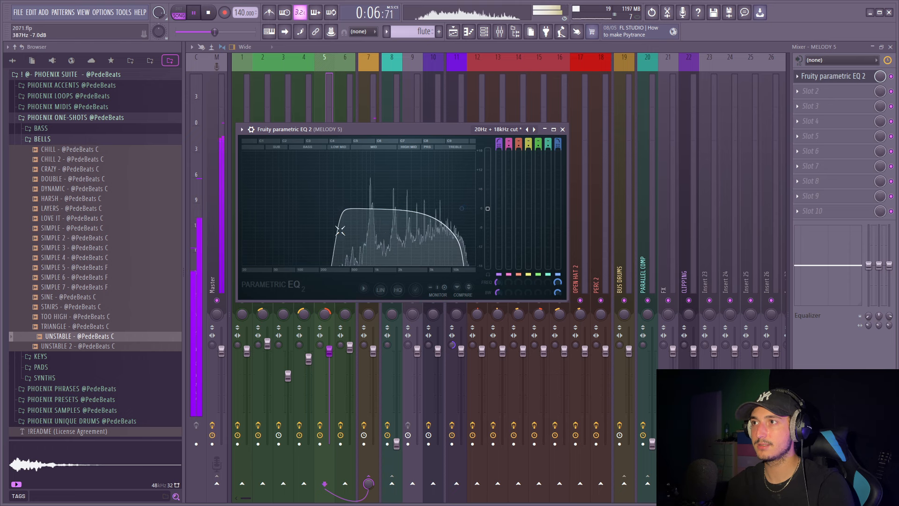
{"action": "left_click", "coordinate": [453, 31]}
{"action": "key", "text": "space"}
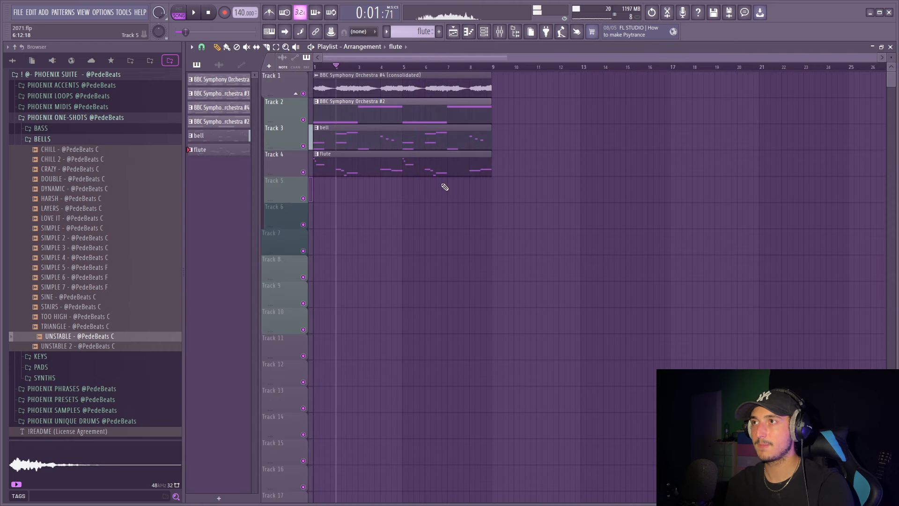
- Consolidate the flute clip on Track 4 to audio and set its time stretching mode to Stretch
{"action": "left_click_drag", "start_coordinate": [444, 186], "coordinate": [335, 172], "text": "ctrl"}
{"action": "key", "text": "ctrl+r"}
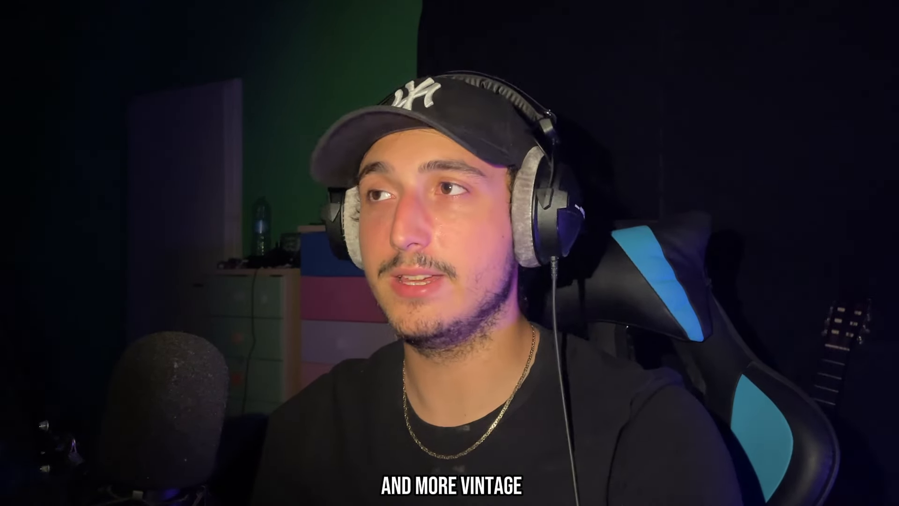
{"action": "left_click", "coordinate": [510, 215]}
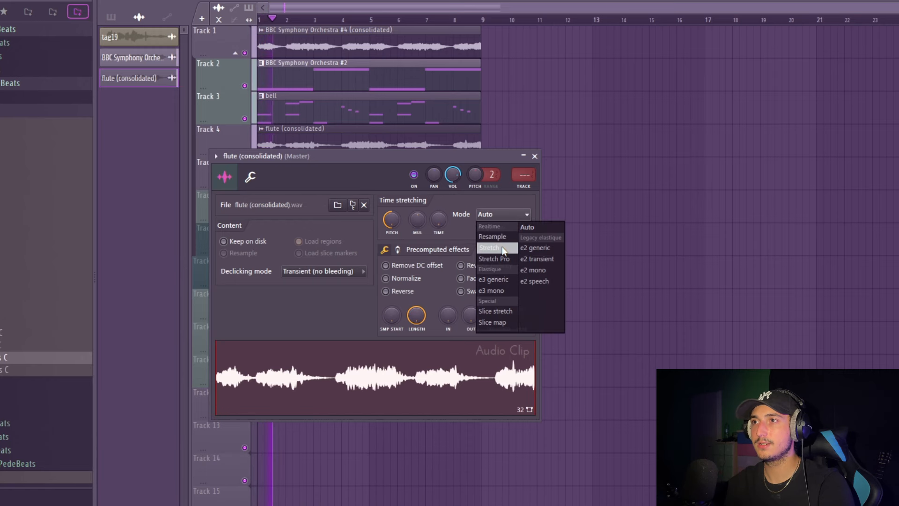
{"action": "left_click", "coordinate": [504, 248]}
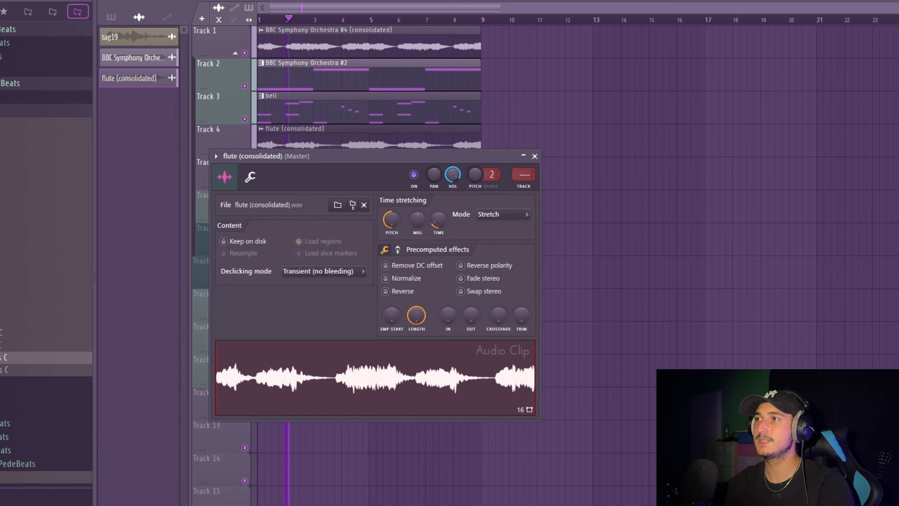
{"action": "key", "text": "Escape"}
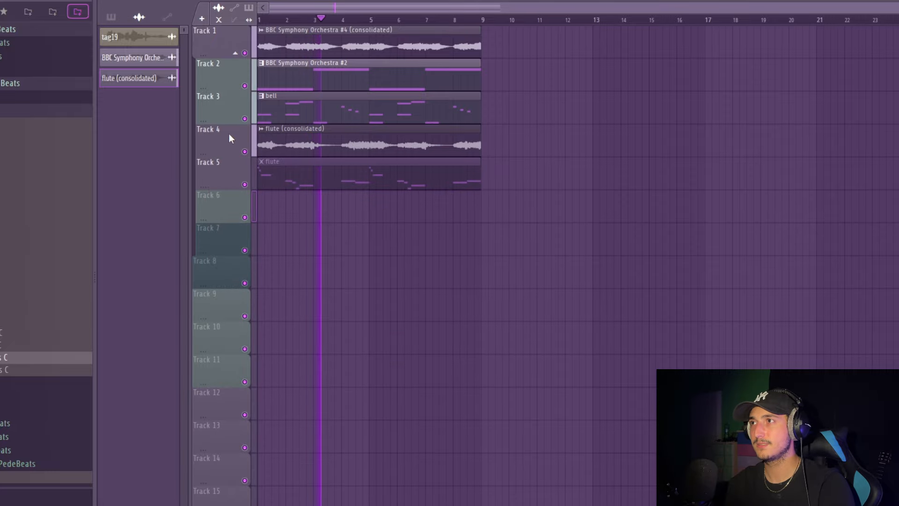
- Boost the high band and adjust the low band of the MELODY 5 equalizer for the flute
{"action": "double_click", "coordinate": [439, 137]}
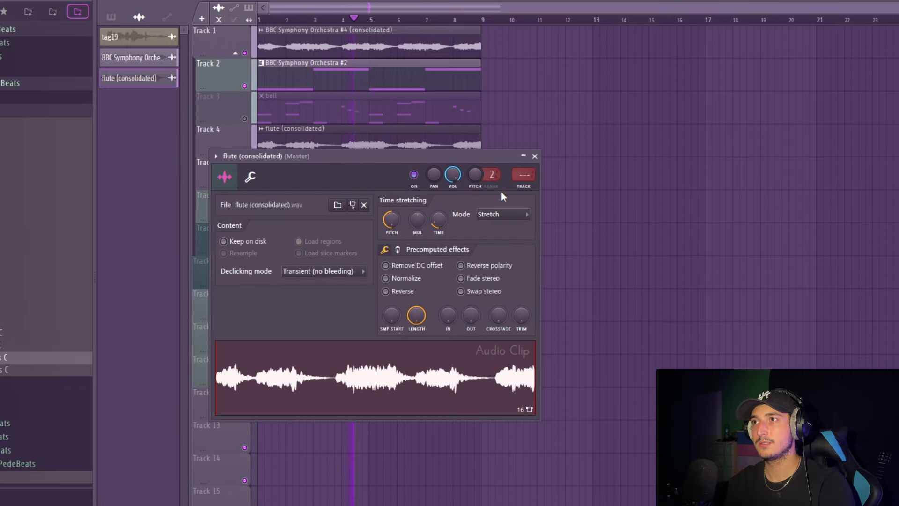
{"action": "left_click_drag", "start_coordinate": [459, 162], "coordinate": [471, 184]}
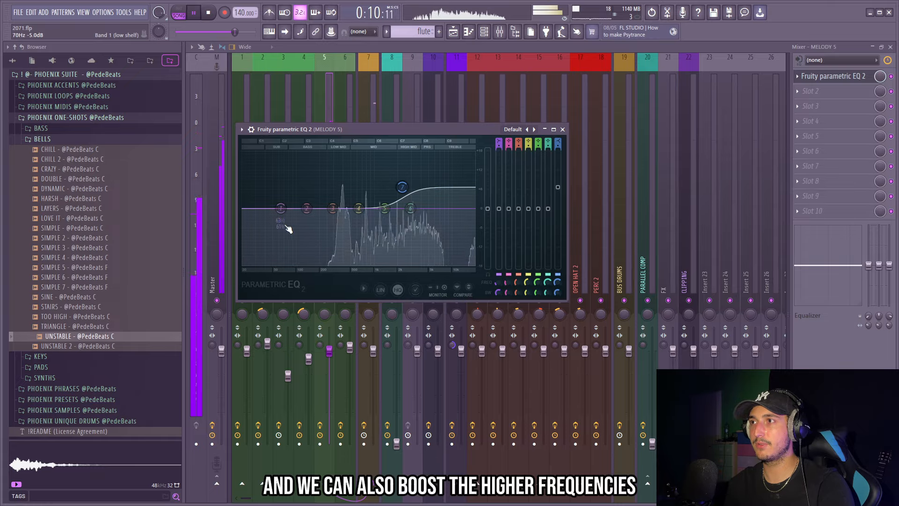
{"action": "left_click_drag", "start_coordinate": [313, 237], "coordinate": [332, 247]}
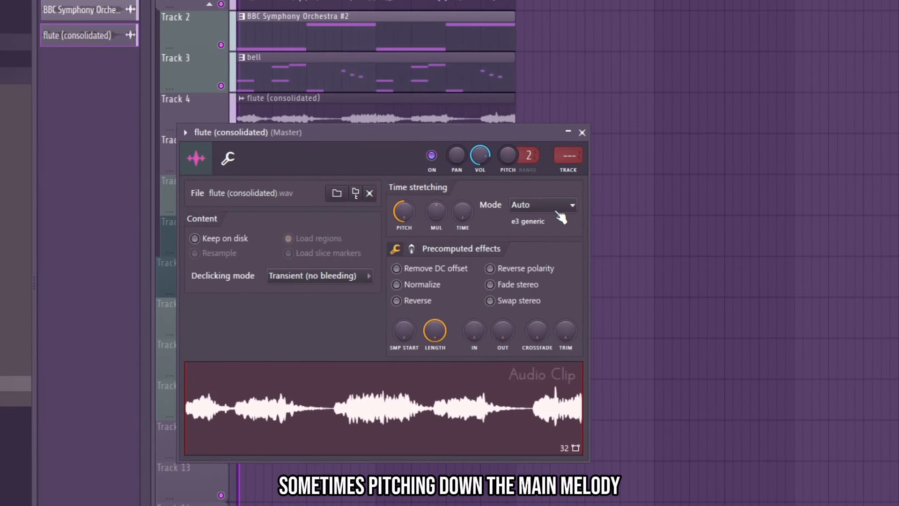
- Choose Stretch as the time stretching mode in the consolidated flute clip's settings
{"action": "left_click", "coordinate": [560, 206]}
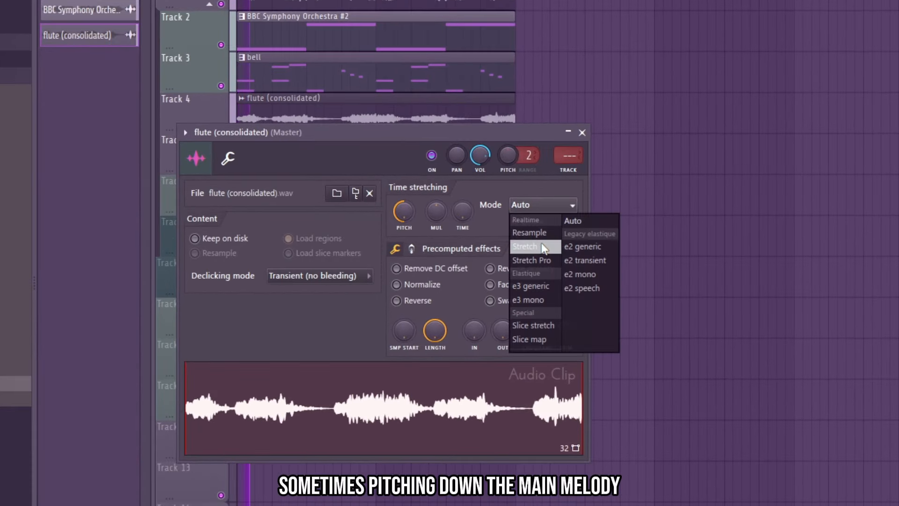
{"action": "left_click", "coordinate": [529, 247]}
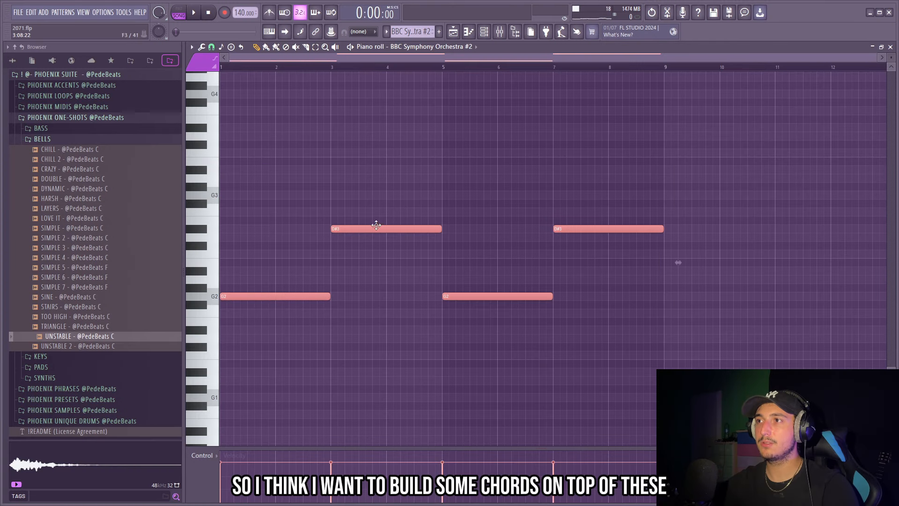
- Select the notes of the BBC Symphony Orchestra #2 pattern as the base for new chords
{"action": "left_click_drag", "start_coordinate": [689, 308], "coordinate": [461, 317]}
{"action": "left_click_drag", "start_coordinate": [606, 301], "coordinate": [311, 177]}
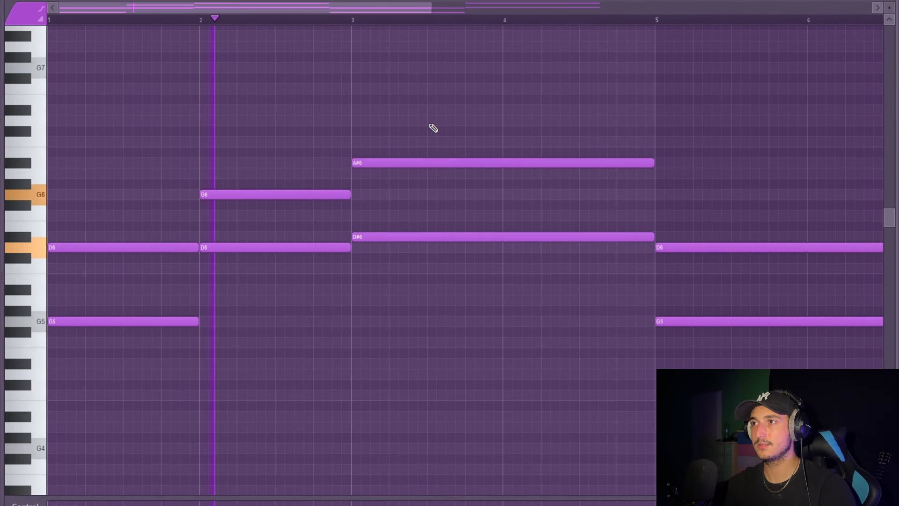
- Replace the long chord in bars 3 and 4 with a copy of bars 1 and 2 transposed up to start on D6 and A6
{"action": "right_click", "coordinate": [431, 163]}
{"action": "right_click", "coordinate": [424, 237]}
{"action": "left_click_drag", "start_coordinate": [367, 341], "coordinate": [28, 96]}
{"action": "key", "text": "ctrl+b"}
{"action": "left_click_drag", "start_coordinate": [383, 324], "coordinate": [381, 252]}
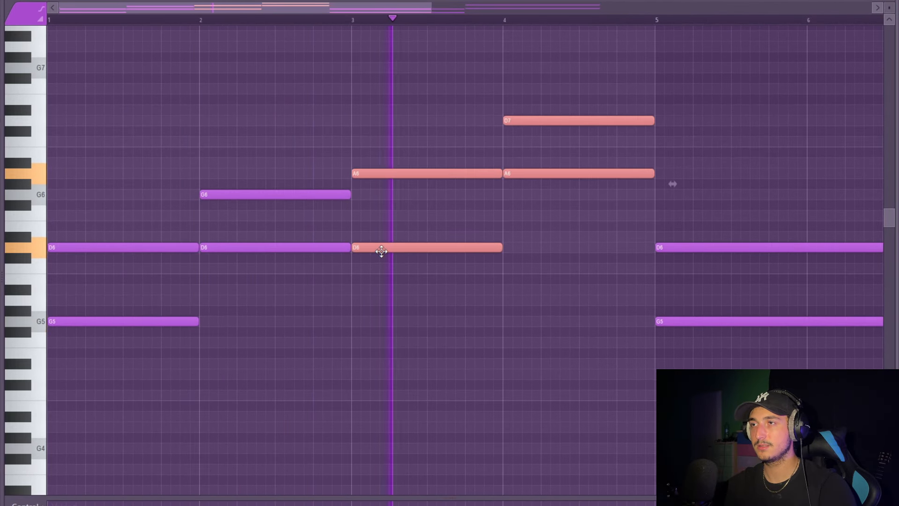
- Delete the old notes from bar 5 onward and duplicate the four-bar chord progression into bars 5 to 8
{"action": "scroll", "coordinate": [622, 271], "scroll_direction": "down", "scroll_amount": 2}
{"action": "right_click", "coordinate": [580, 248]}
{"action": "right_click", "coordinate": [585, 321]}
{"action": "right_click", "coordinate": [707, 162]}
{"action": "right_click", "coordinate": [731, 236]}
{"action": "left_click_drag", "start_coordinate": [669, 399], "coordinate": [52, 100]}
{"action": "key", "text": "ctrl+b"}
{"action": "left_click_drag", "start_coordinate": [728, 379], "coordinate": [110, 59]}
{"action": "left_click_drag", "start_coordinate": [766, 357], "coordinate": [32, 42]}
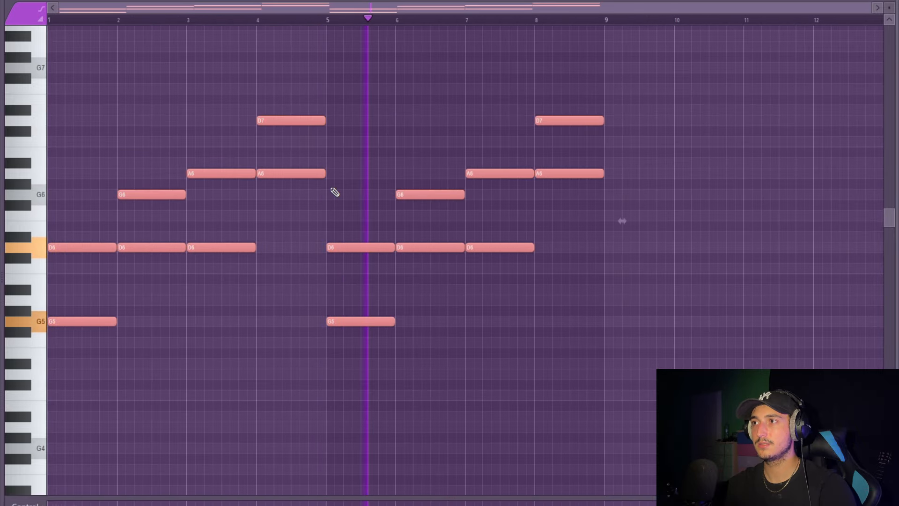
{"action": "mouse_move", "coordinate": [803, 399]}
{"action": "left_mouse_down"}
{"action": "mouse_move", "coordinate": [142, 98]}
{"action": "mouse_move", "coordinate": [40, 71]}
{"action": "left_mouse_up"}
{"action": "mouse_move", "coordinate": [702, 357]}
{"action": "left_mouse_down"}
{"action": "mouse_move", "coordinate": [634, 340]}
{"action": "mouse_move", "coordinate": [39, 66]}
{"action": "left_mouse_up"}
{"action": "left_click", "coordinate": [735, 248], "text": "ctrl"}
{"action": "left_click_drag", "start_coordinate": [772, 335], "coordinate": [40, 53]}
{"action": "left_click", "coordinate": [693, 353], "text": "ctrl"}
{"action": "left_click_drag", "start_coordinate": [672, 347], "coordinate": [40, 70]}
{"action": "left_click", "coordinate": [556, 209], "text": "ctrl"}
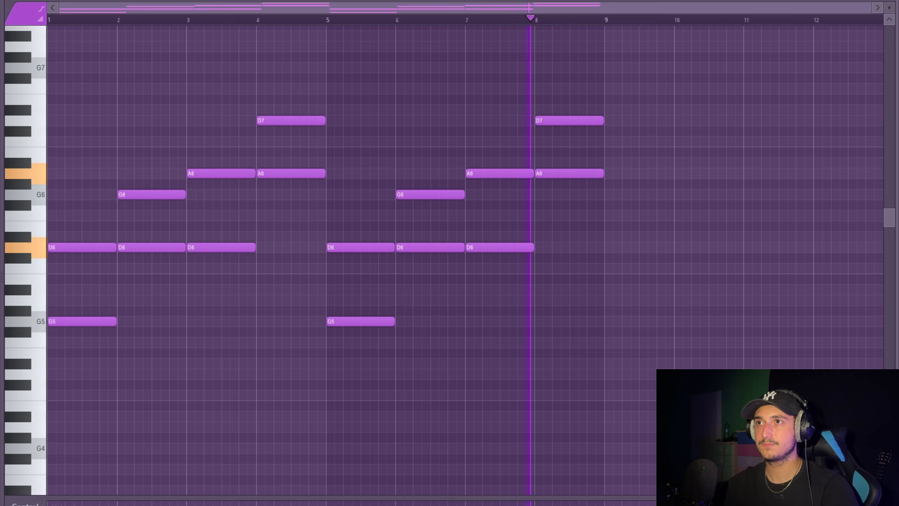
- Load the ORGAN 4 preset from the PHOENIX BANK PedeBeats in the MELODY 1 Analog Lab instrument
{"action": "key", "text": "F6"}
{"action": "left_click", "coordinate": [351, 360]}
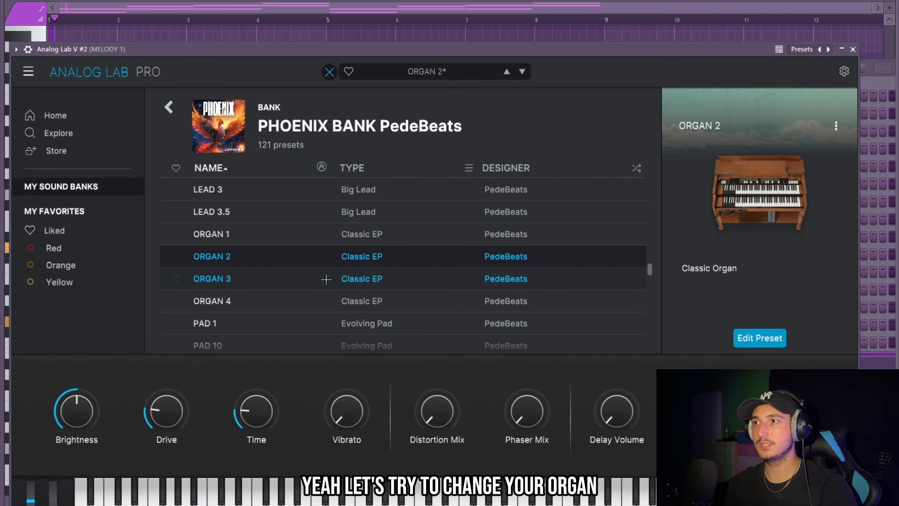
{"action": "left_click", "coordinate": [242, 302]}
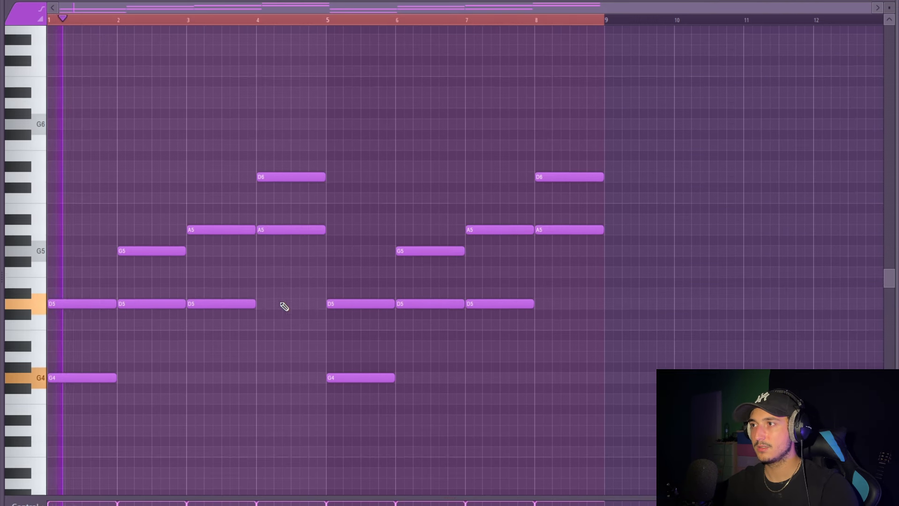
- Select all the organ notes, and close the MELODY 1 parametric equalizer in the mixer
{"action": "key", "text": "ctrl+a"}
{"action": "key", "text": "F6"}
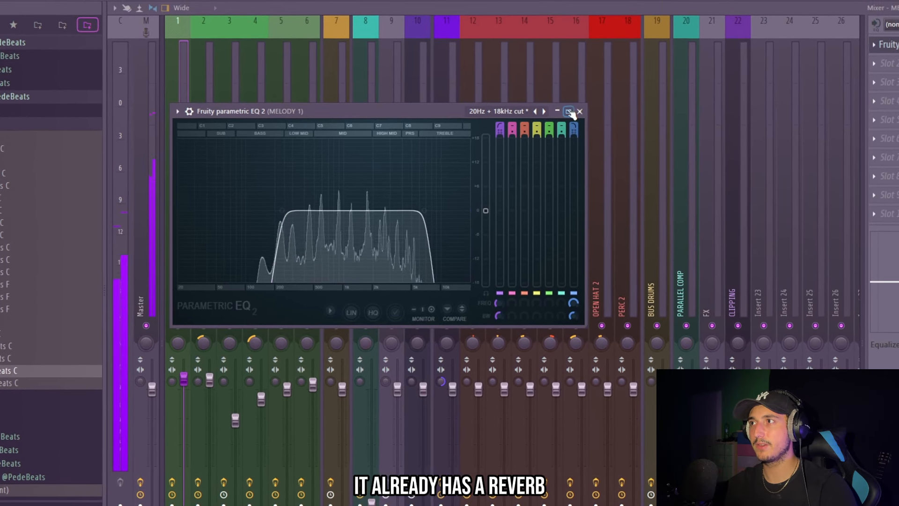
{"action": "left_click", "coordinate": [579, 111]}
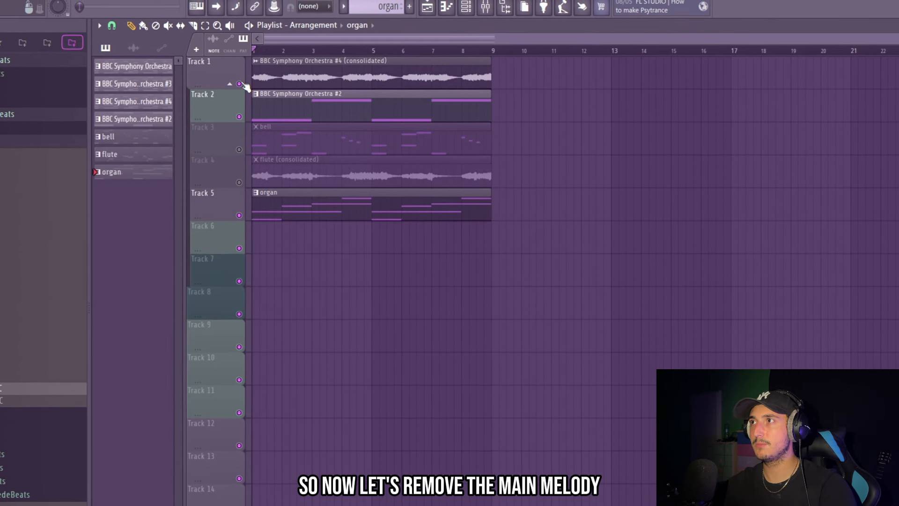
- Duplicate the eight-bar clips of Tracks 2 to 5 into bars 9 to 17 without the main melody on Track 1
{"action": "left_click", "coordinate": [240, 84]}
{"action": "key", "text": "ctrl+b"}
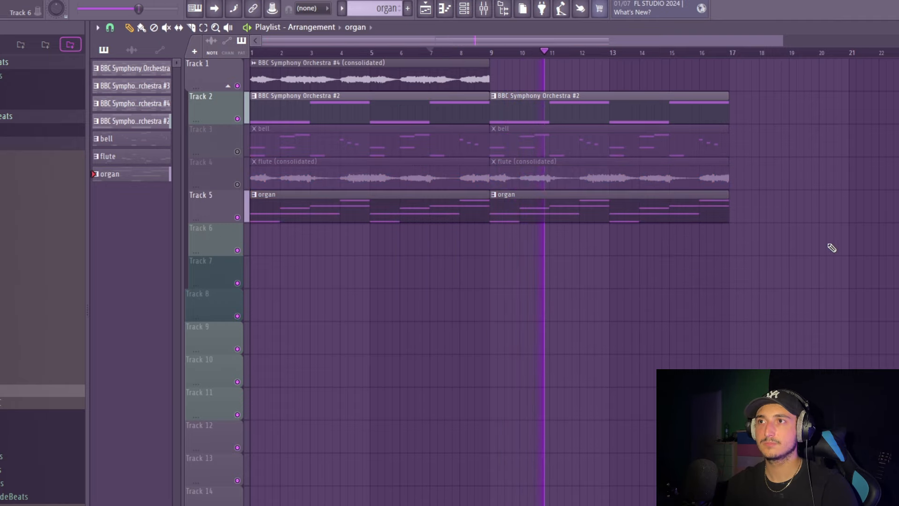
{"action": "left_click_drag", "start_coordinate": [832, 248], "coordinate": [732, 297]}
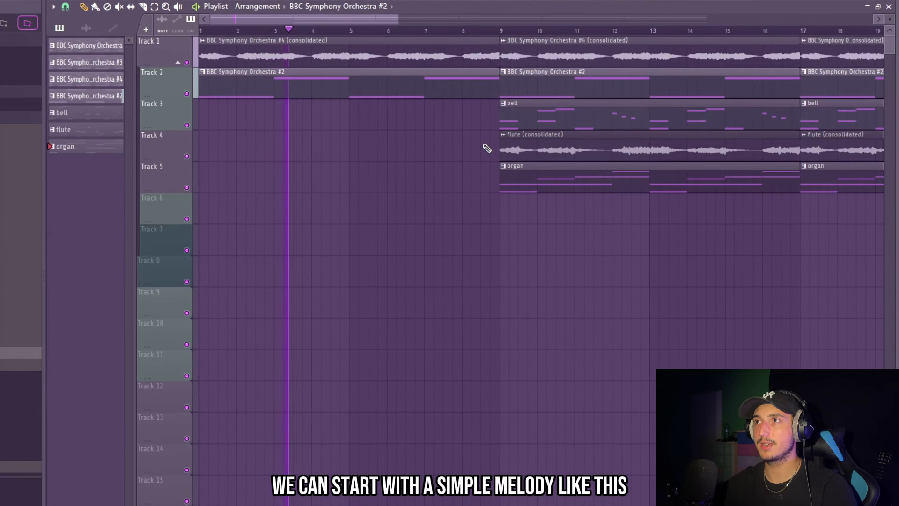
- Place the consolidated flute clip on Track 4 in the first section and trim its start to bar 5
{"action": "left_click", "coordinate": [619, 149]}
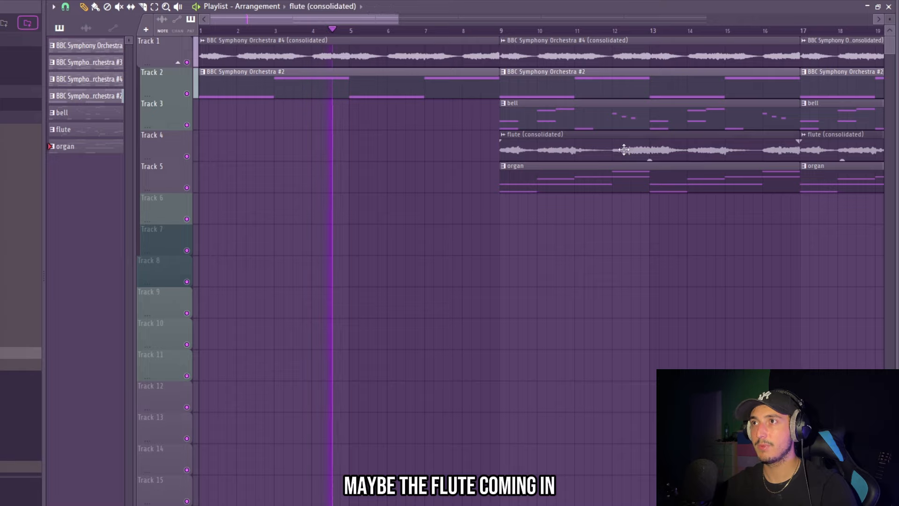
{"action": "left_click", "coordinate": [213, 149]}
{"action": "left_click_drag", "start_coordinate": [201, 152], "coordinate": [351, 153]}
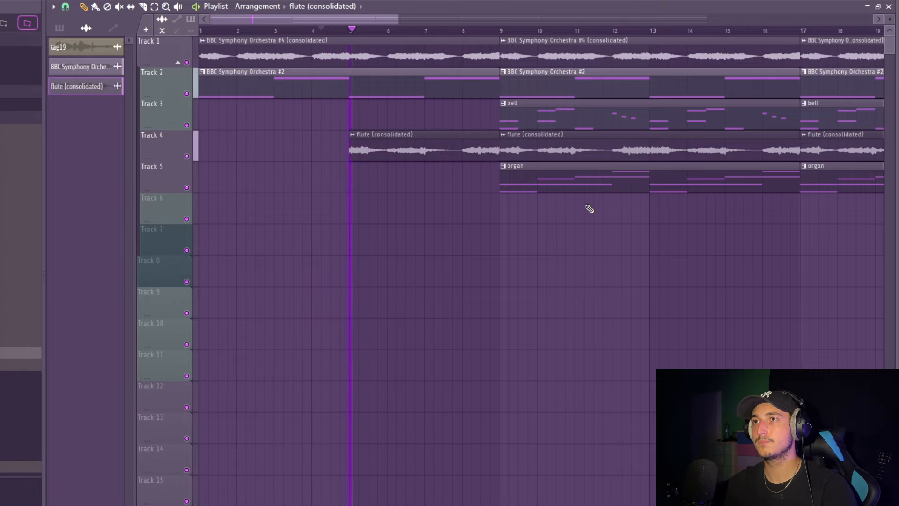
- Clear the bell, flute and organ clips from bars 9 to 17, and the flute and organ clips from bars 17 to 25
{"action": "scroll", "coordinate": [352, 153], "scroll_direction": "down", "scroll_amount": 2}
{"action": "double_click", "coordinate": [350, 148]}
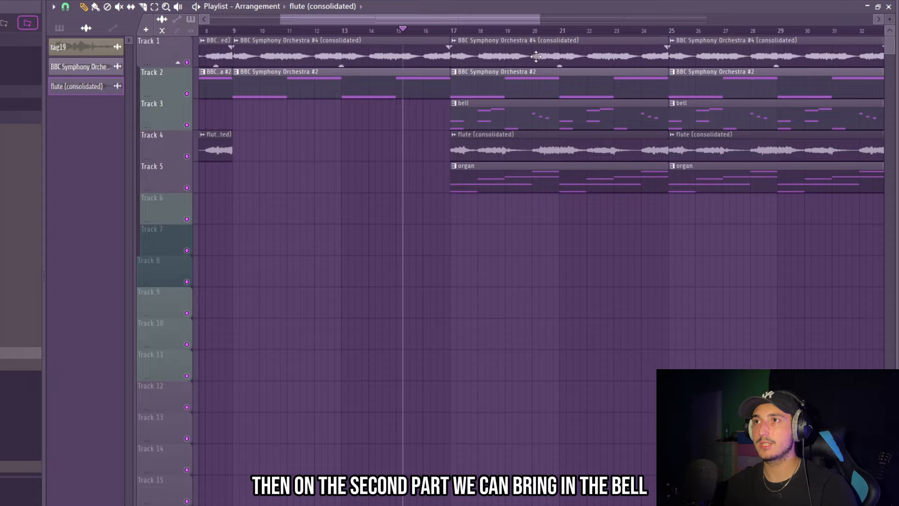
{"action": "scroll", "coordinate": [452, 131], "scroll_direction": "down", "scroll_amount": 3}
{"action": "right_click", "coordinate": [460, 140]}
{"action": "right_click", "coordinate": [463, 173]}
{"action": "scroll", "coordinate": [472, 120], "scroll_direction": "up", "scroll_amount": 3}
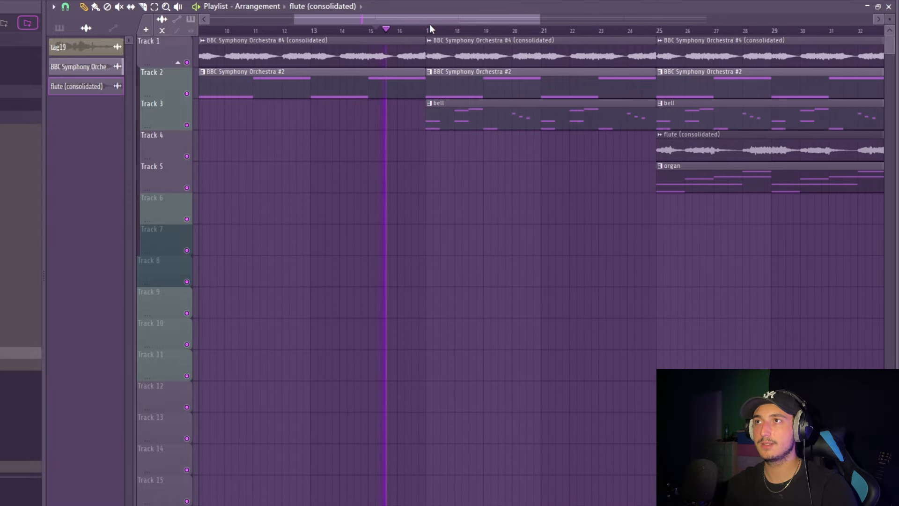
- Delete the bell clip from bars 25 to 33 on Track 3
{"action": "scroll", "coordinate": [657, 179], "scroll_direction": "down", "scroll_amount": 3}
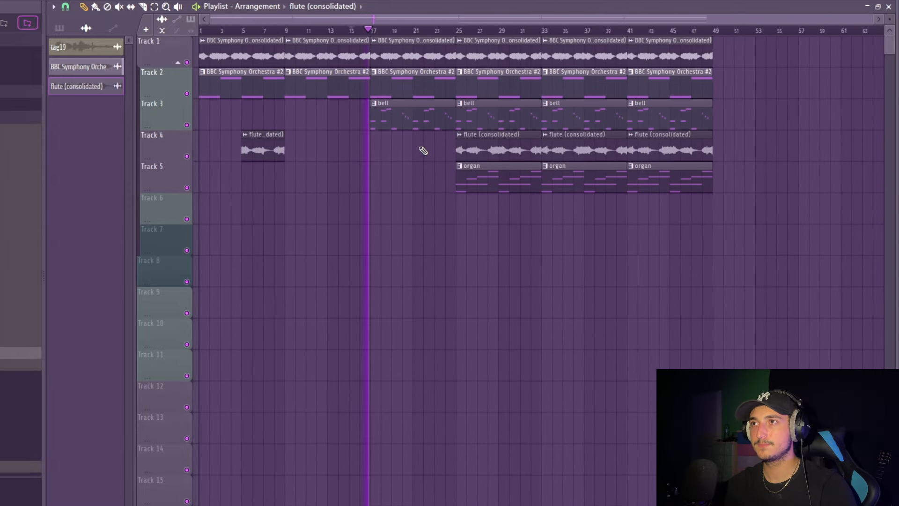
{"action": "scroll", "coordinate": [478, 143], "scroll_direction": "up", "scroll_amount": 3}
{"action": "scroll", "coordinate": [501, 127], "scroll_direction": "down", "scroll_amount": 1}
{"action": "right_click", "coordinate": [507, 120]}
{"action": "scroll", "coordinate": [492, 128], "scroll_direction": "up", "scroll_amount": 3}
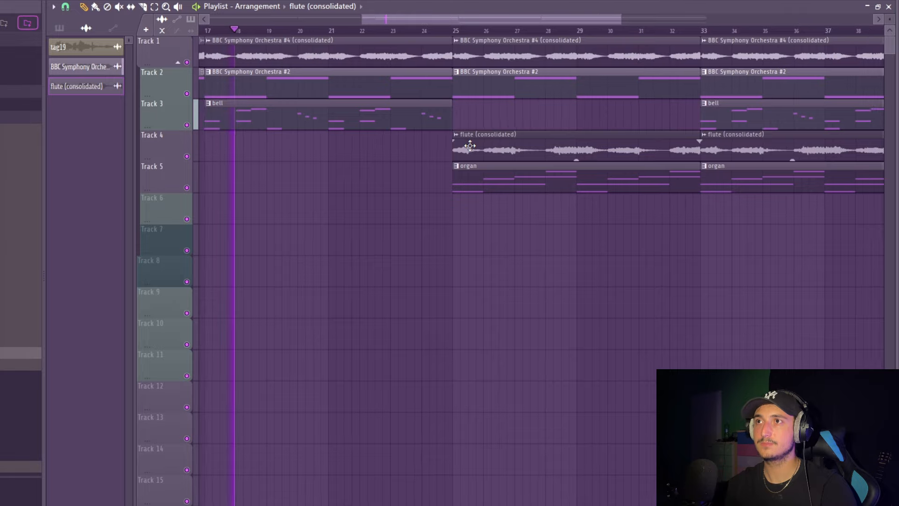
- Clear the time selection over bars 25 to 33 and place the playback position shortly before the verse at bar 25
{"action": "scroll", "coordinate": [470, 152], "scroll_direction": "down", "scroll_amount": 4}
{"action": "scroll", "coordinate": [475, 183], "scroll_direction": "up", "scroll_amount": 1}
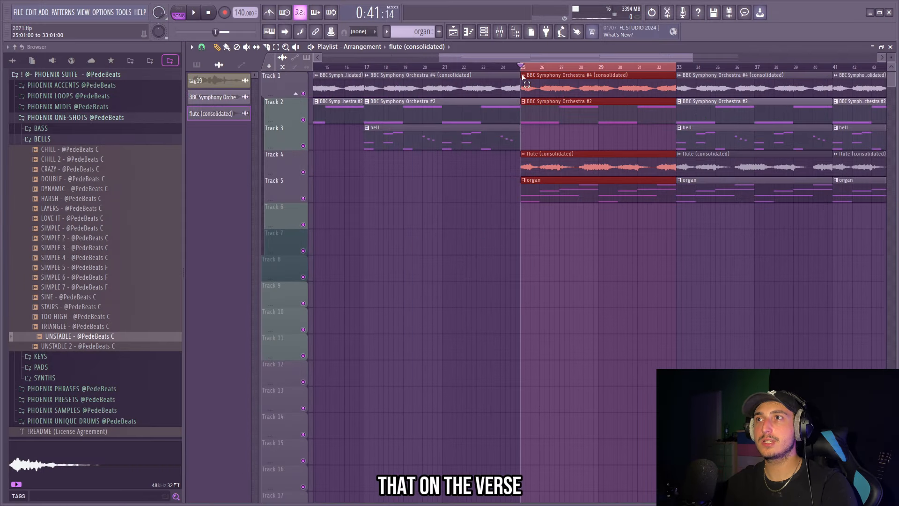
{"action": "left_click", "coordinate": [574, 83]}
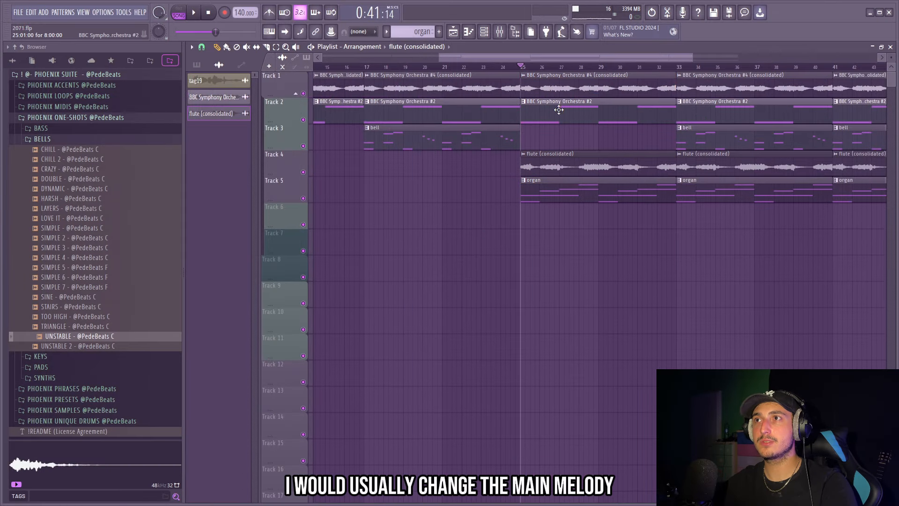
{"action": "left_click", "coordinate": [486, 68]}
{"action": "scroll", "coordinate": [539, 105], "scroll_direction": "down", "scroll_amount": 4}
{"action": "scroll", "coordinate": [646, 103], "scroll_direction": "up", "scroll_amount": 2}
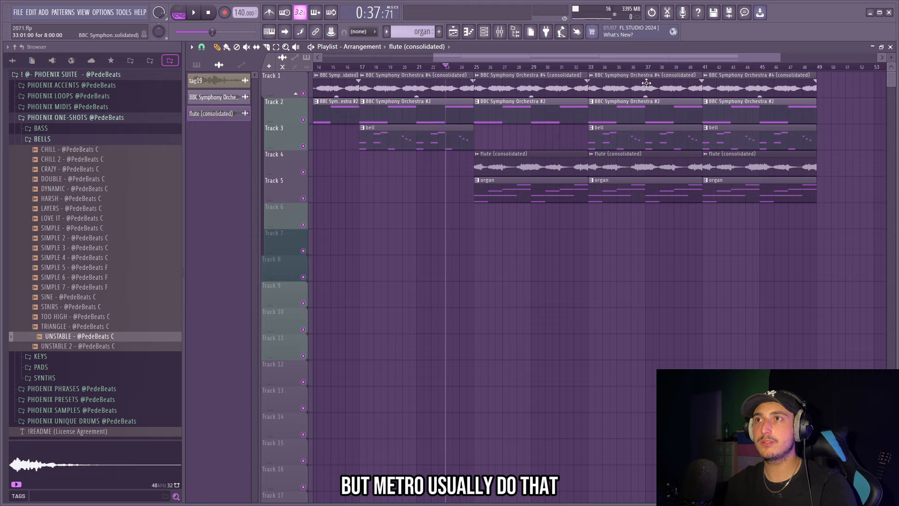
- Remove the clips from bar 41 onward and the flute clip in bars 25 to 33, and start playback
{"action": "left_click_drag", "start_coordinate": [709, 69], "coordinate": [668, 74]}
{"action": "key", "text": "space"}
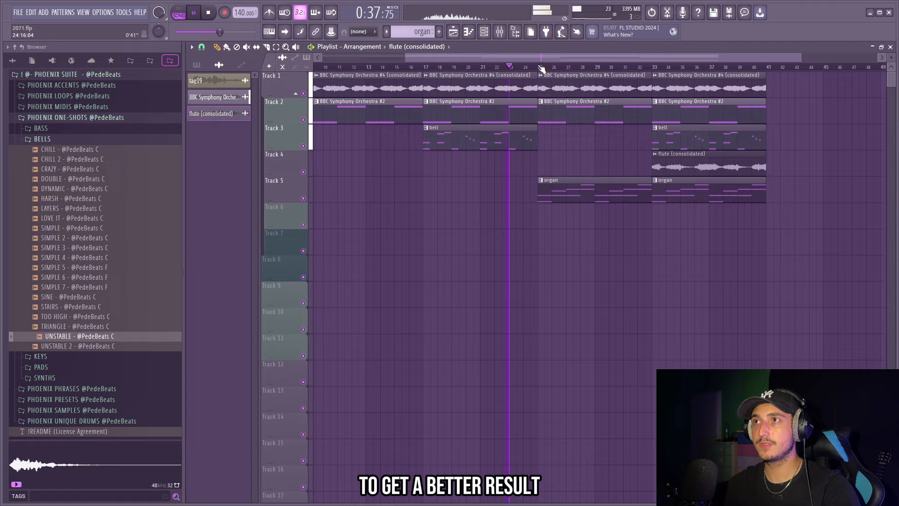
- Add a bell clip to Track 3 in bars 25 to 33 and slice it down to two short fragments
{"action": "scroll", "coordinate": [473, 155], "scroll_direction": "up", "scroll_amount": 4, "text": "ctrl"}
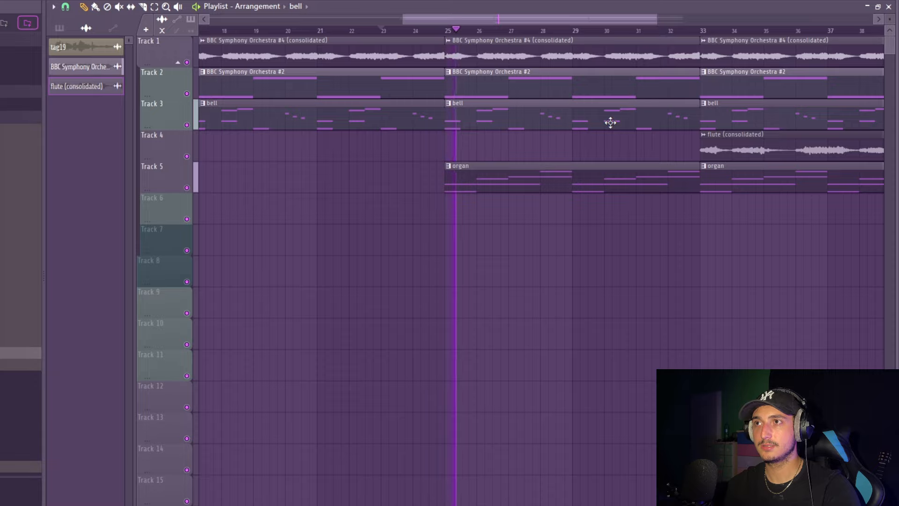
{"action": "key", "text": "space"}
{"action": "scroll", "coordinate": [462, 119], "scroll_direction": "up", "scroll_amount": 3, "text": "ctrl"}
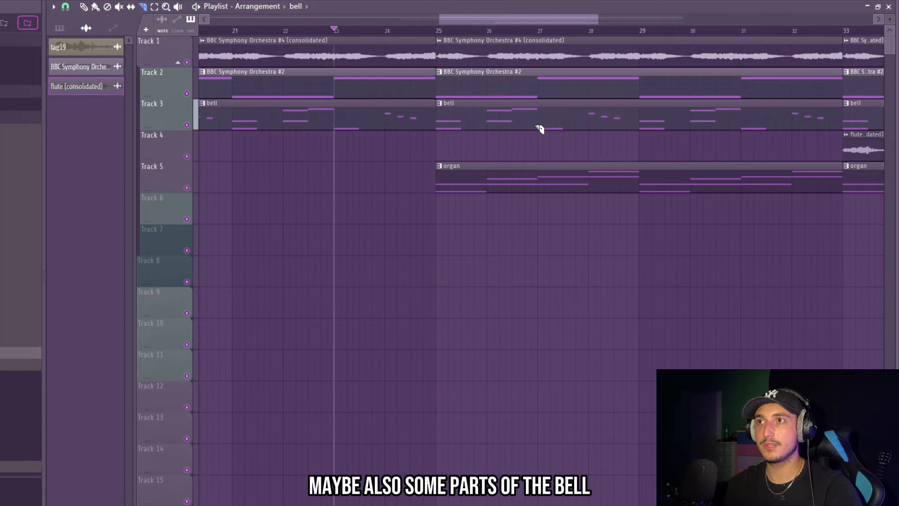
{"action": "left_click_drag", "start_coordinate": [646, 125], "coordinate": [646, 135]}
- Clear the main melody, bell and flute clips from bars 33 to 41, keeping BBC Symphony Orchestra #2 and the organ
{"action": "scroll", "coordinate": [604, 150], "scroll_direction": "right", "scroll_amount": 2, "text": "shift"}
{"action": "scroll", "coordinate": [639, 148], "scroll_direction": "down", "scroll_amount": 3, "text": "ctrl"}
{"action": "scroll", "coordinate": [635, 138], "scroll_direction": "up", "scroll_amount": 3, "text": "ctrl"}
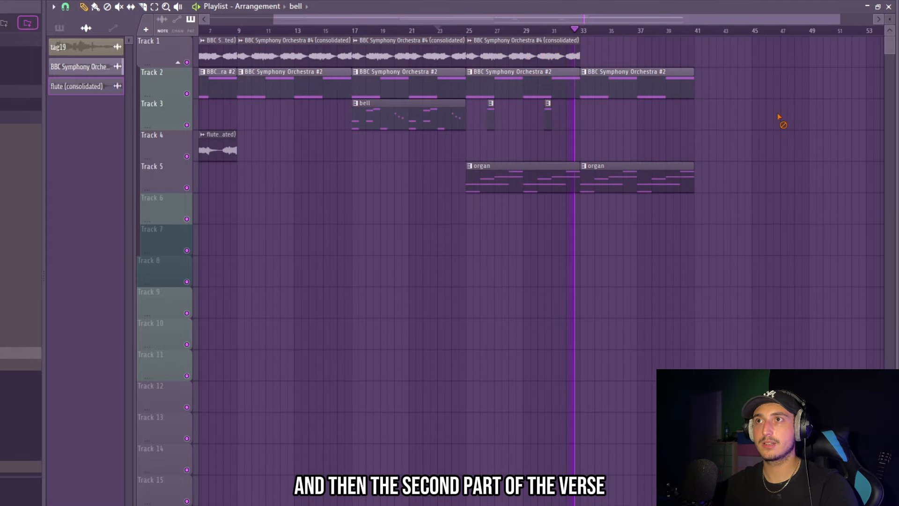
{"action": "left_click_drag", "start_coordinate": [774, 209], "coordinate": [220, 56], "text": "ctrl"}
{"action": "left_click", "coordinate": [796, 215], "text": "ctrl"}
{"action": "scroll", "coordinate": [799, 216], "scroll_direction": "down", "scroll_amount": 1, "text": "ctrl"}
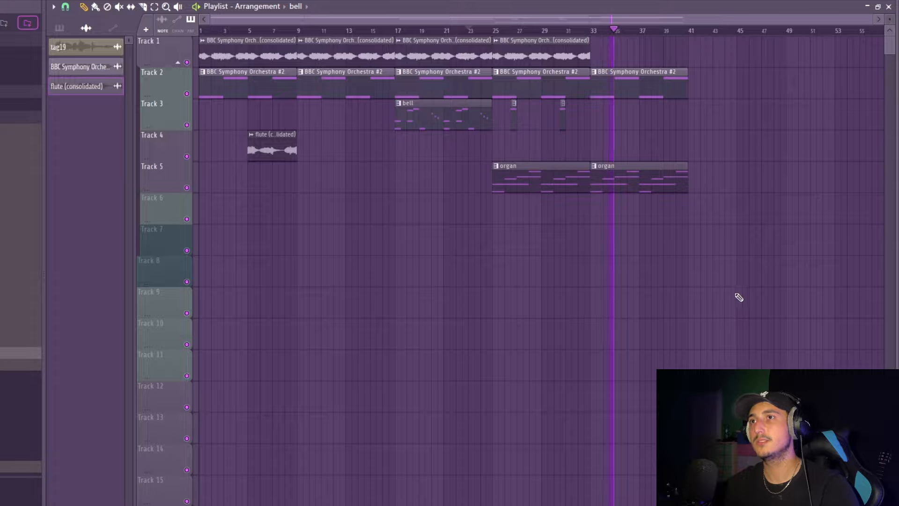
- Select all the clips on Tracks 1 to 5 from bar 1 to bar 41
{"action": "left_click_drag", "start_coordinate": [761, 316], "coordinate": [199, 36]}
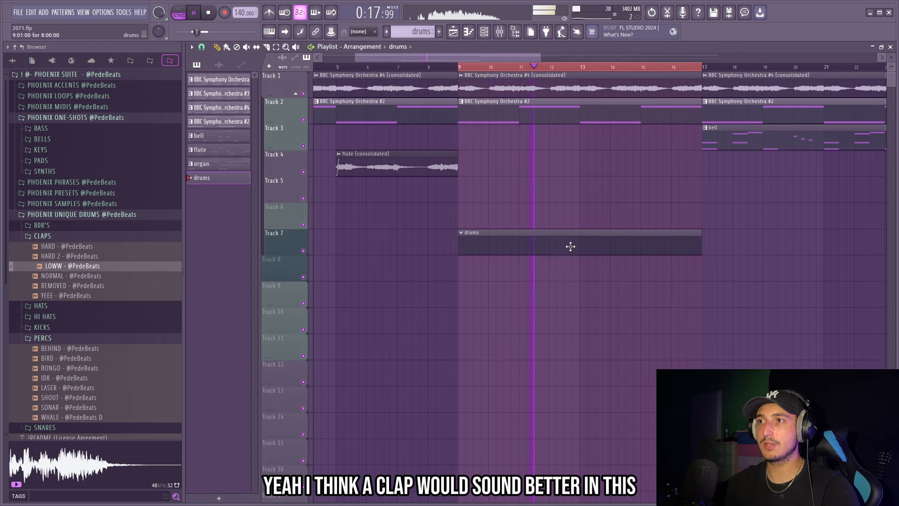
- Repeat the LOWW clap note once per bar across eight bars of the drums pattern
{"action": "key", "text": "F7"}
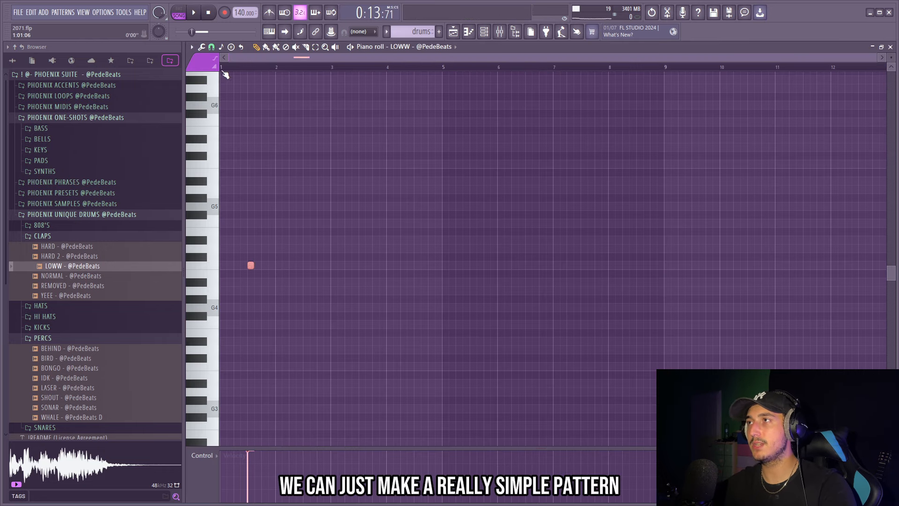
{"action": "key", "text": "ctrl+b"}
{"action": "key", "text": "ctrl+b"}
{"action": "key", "text": "ctrl+b"}
{"action": "key", "text": "ctrl+b"}
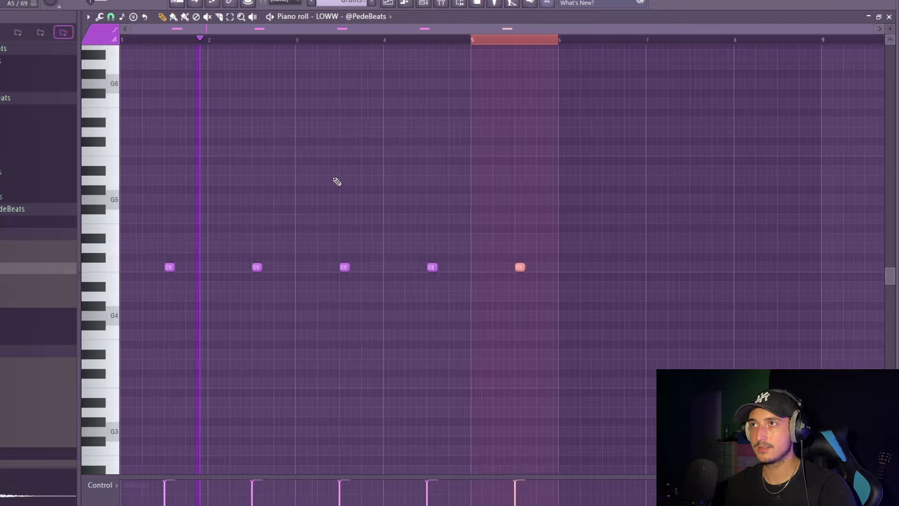
{"action": "key", "text": "ctrl+b"}
{"action": "key", "text": "ctrl+b"}
{"action": "key", "text": "ctrl+b"}
{"action": "scroll", "coordinate": [401, 254], "scroll_direction": "up", "scroll_amount": 2}
{"action": "left_click_drag", "start_coordinate": [401, 263], "coordinate": [538, 240]}
{"action": "scroll", "coordinate": [538, 241], "scroll_direction": "down", "scroll_amount": 1}
{"action": "scroll", "coordinate": [140, 252], "scroll_direction": "up", "scroll_amount": 2}
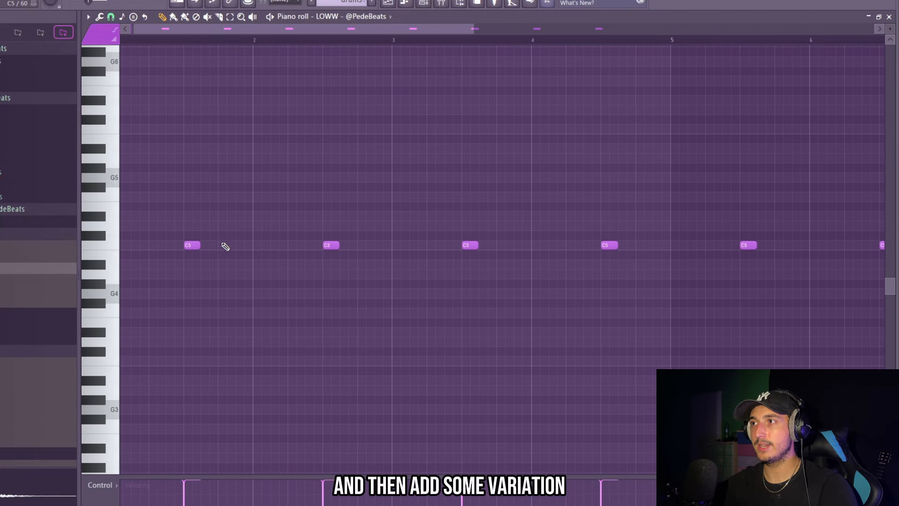
- Add extra claps late in bar 1 and early in bar 4, and repeat the four bars with a closing hit in bar 8
{"action": "key", "text": "shift+d"}
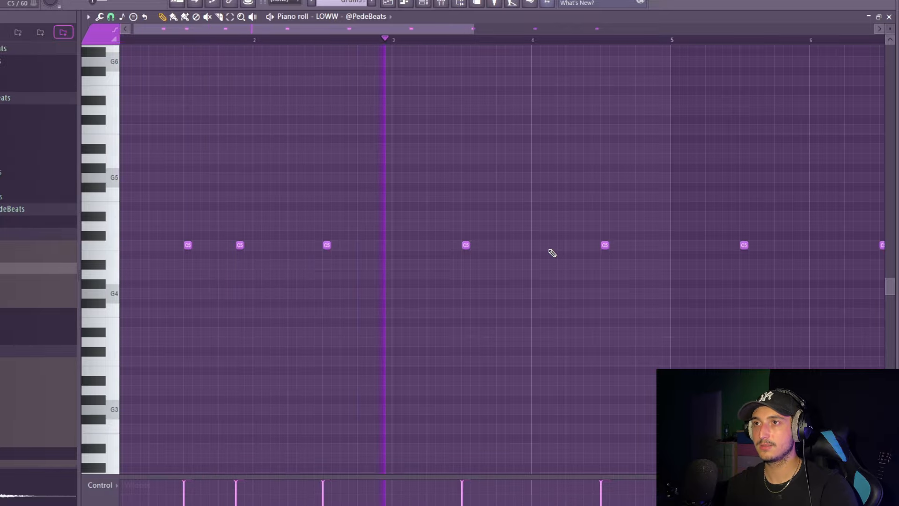
{"action": "scroll", "coordinate": [646, 257], "scroll_direction": "down", "scroll_amount": 3}
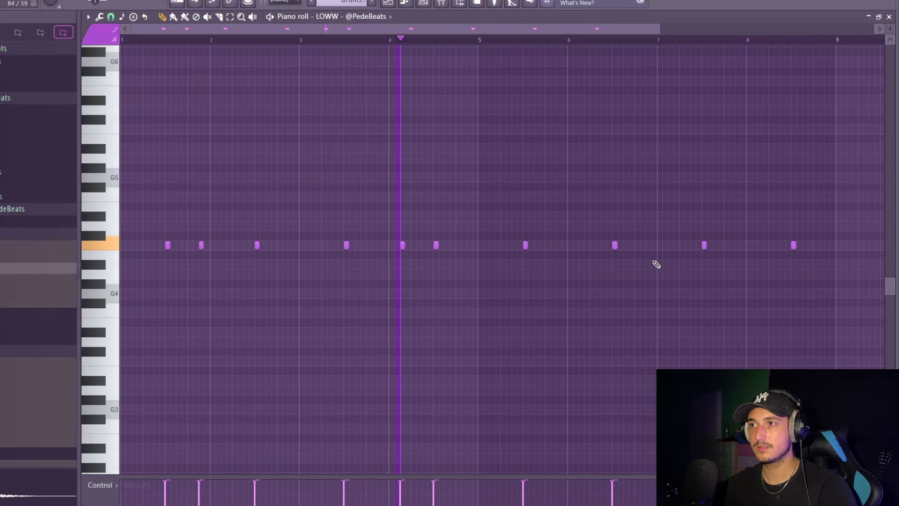
{"action": "left_click_drag", "start_coordinate": [658, 269], "coordinate": [420, 184], "text": "ctrl"}
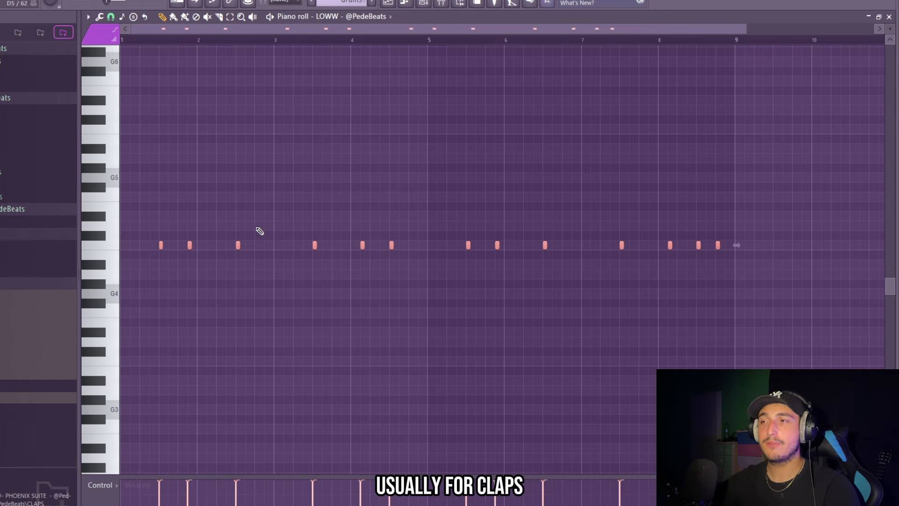
{"action": "scroll", "coordinate": [260, 231], "scroll_direction": "up", "scroll_amount": 4}
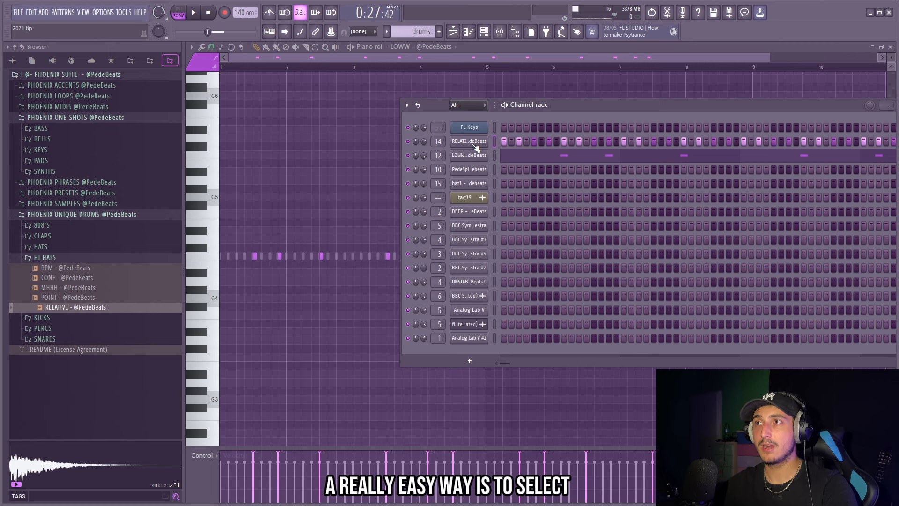
- Select every second note of the RELATIVE hi-hat pattern and adjust the velocity of those notes
{"action": "left_click", "coordinate": [611, 181]}
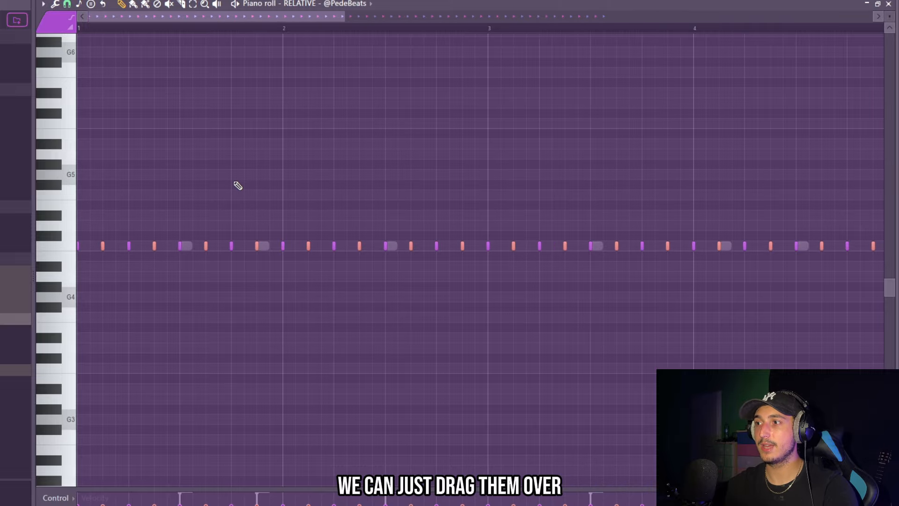
{"action": "scroll", "coordinate": [357, 313], "scroll_direction": "down", "scroll_amount": 5}
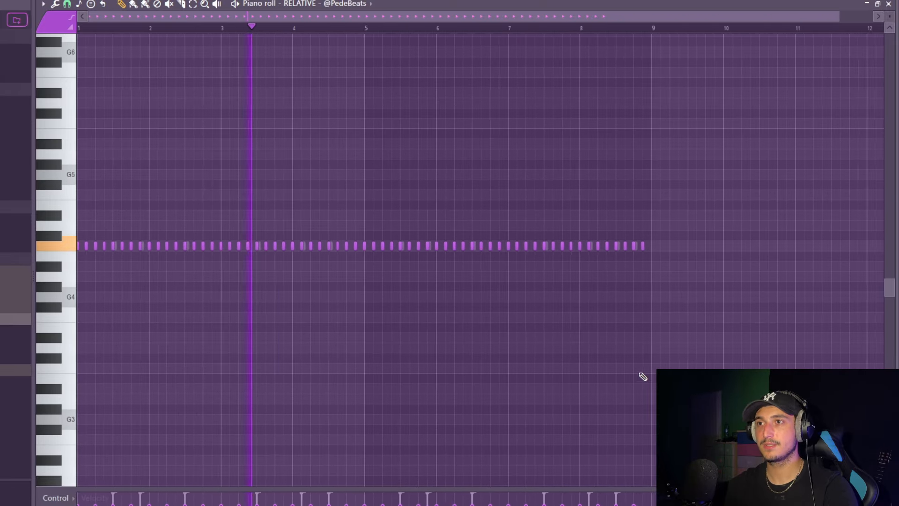
{"action": "left_click_drag", "start_coordinate": [729, 352], "coordinate": [80, 220]}
{"action": "scroll", "coordinate": [328, 267], "scroll_direction": "up", "scroll_amount": 5}
{"action": "scroll", "coordinate": [397, 281], "scroll_direction": "down", "scroll_amount": 2}
{"action": "left_click", "coordinate": [390, 338], "text": "ctrl"}
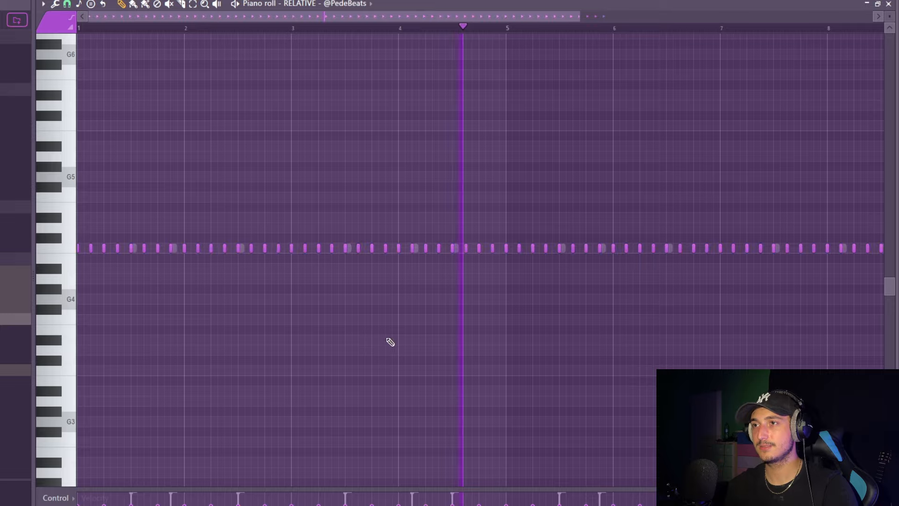
- Randomize the pan and velocity levels of all the hi-hat notes, keeping the pattern section of the randomizer off
{"action": "scroll", "coordinate": [383, 353], "scroll_direction": "down", "scroll_amount": 2}
{"action": "key", "text": "ctrl+a"}
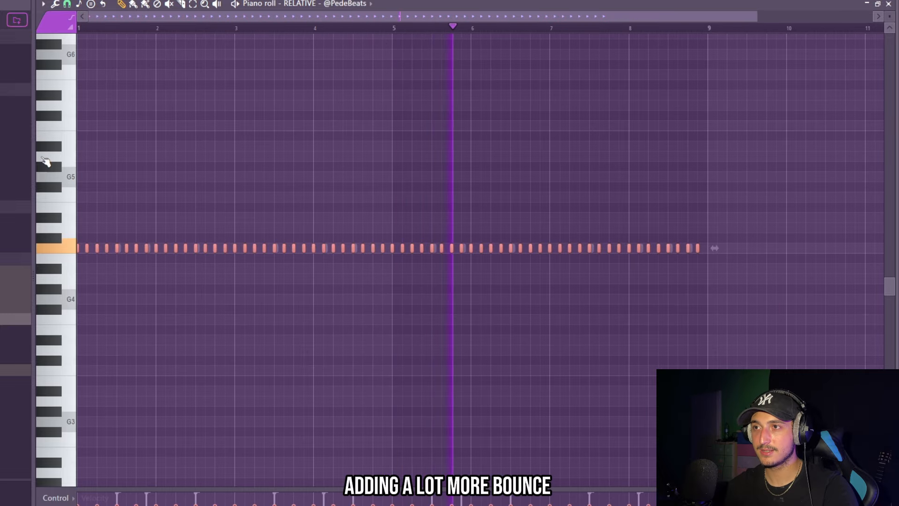
{"action": "key", "text": "space"}
{"action": "key", "text": "alt+r"}
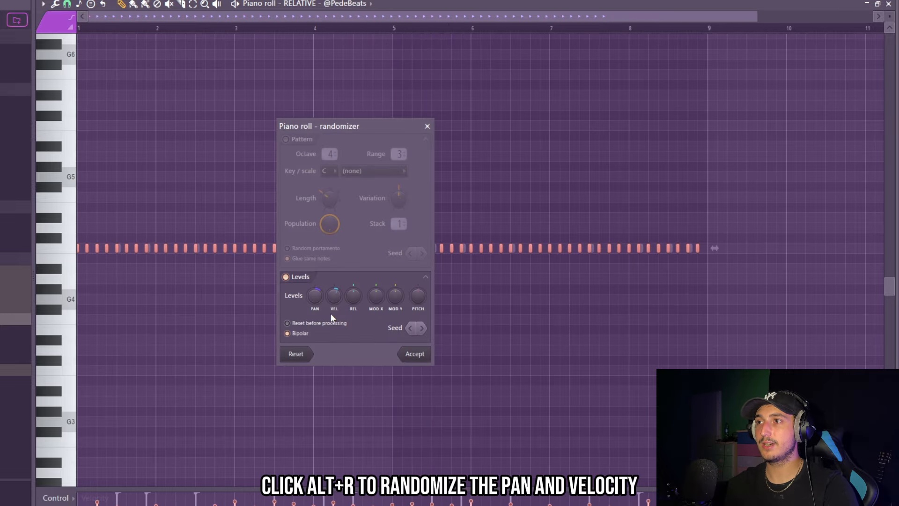
{"action": "left_click", "coordinate": [426, 355]}
{"action": "scroll", "coordinate": [168, 311], "scroll_direction": "up", "scroll_amount": 5}
{"action": "scroll", "coordinate": [112, 264], "scroll_direction": "up", "scroll_amount": 1}
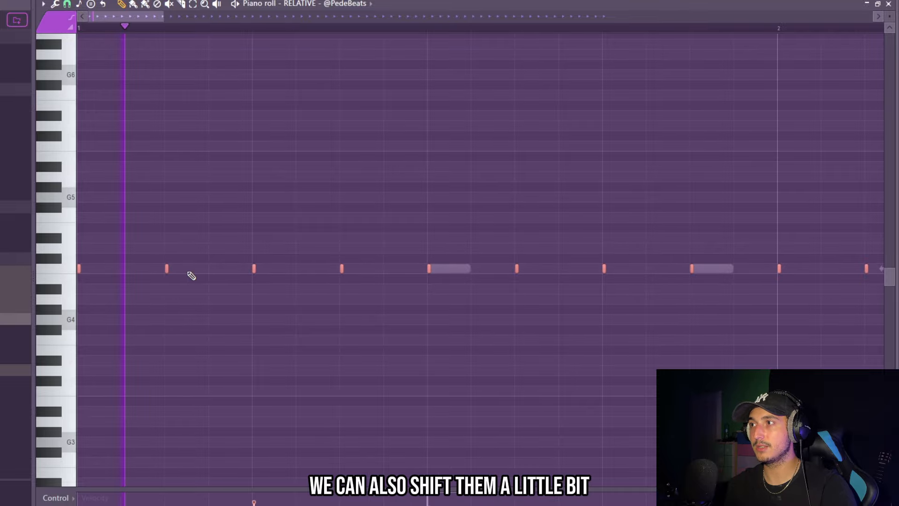
- Set the snap to 1/2 step and add hi-hat rolls in bars 1 and 2
{"action": "scroll", "coordinate": [192, 275], "scroll_direction": "down", "scroll_amount": 6}
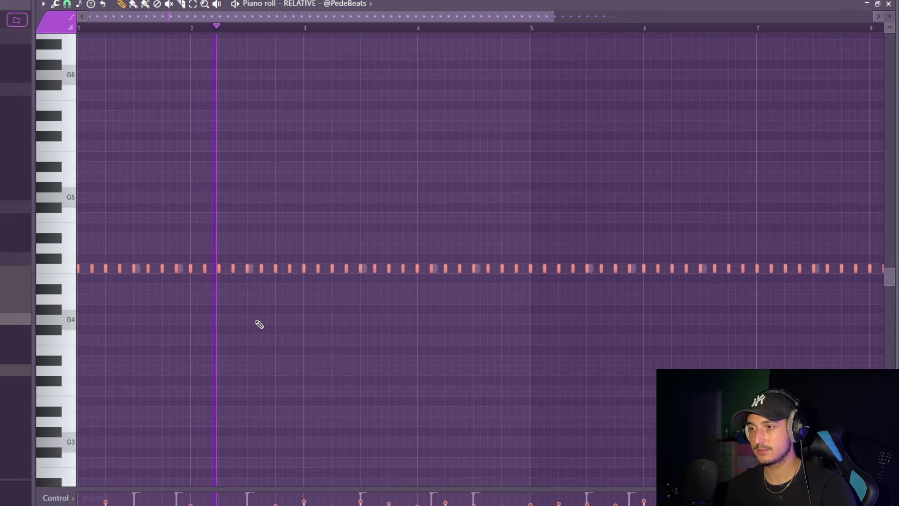
{"action": "scroll", "coordinate": [223, 311], "scroll_direction": "down", "scroll_amount": 2}
{"action": "left_click", "coordinate": [67, 4]}
{"action": "left_click", "coordinate": [75, 99]}
{"action": "scroll", "coordinate": [97, 245], "scroll_direction": "up", "scroll_amount": 6}
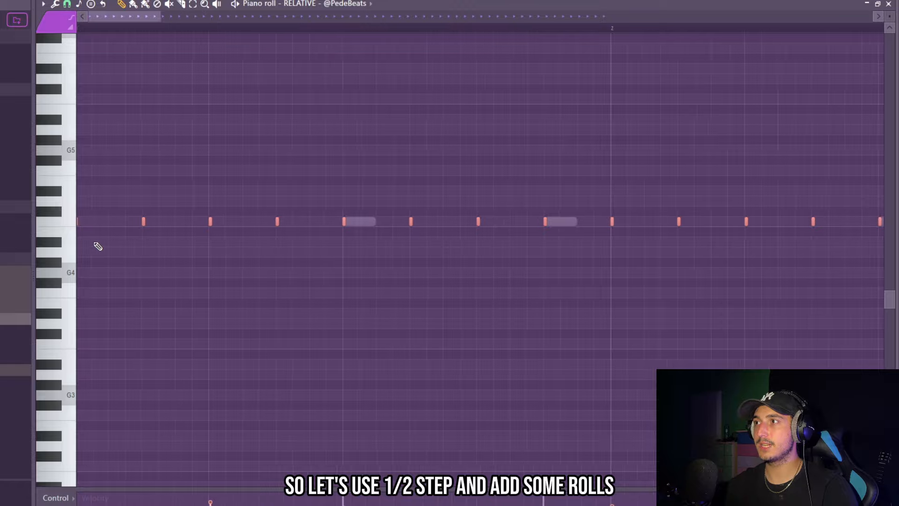
{"action": "scroll", "coordinate": [188, 236], "scroll_direction": "down", "scroll_amount": 3}
{"action": "key", "text": "space"}
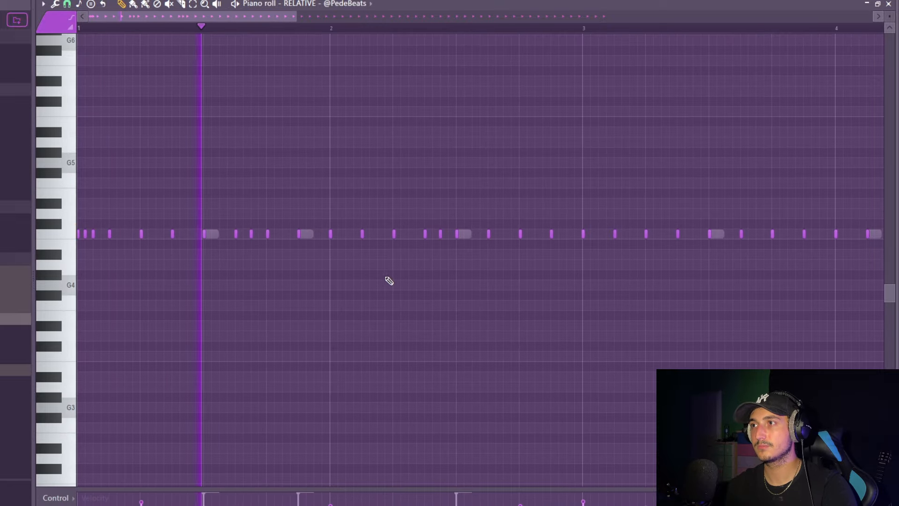
- Replace the extra hi-hat in bar 2 with a tighter roll hit and delete the last hi-hat before bar 3 for a pause
{"action": "right_click", "coordinate": [441, 234]}
{"action": "scroll", "coordinate": [438, 246], "scroll_direction": "up", "scroll_amount": 1}
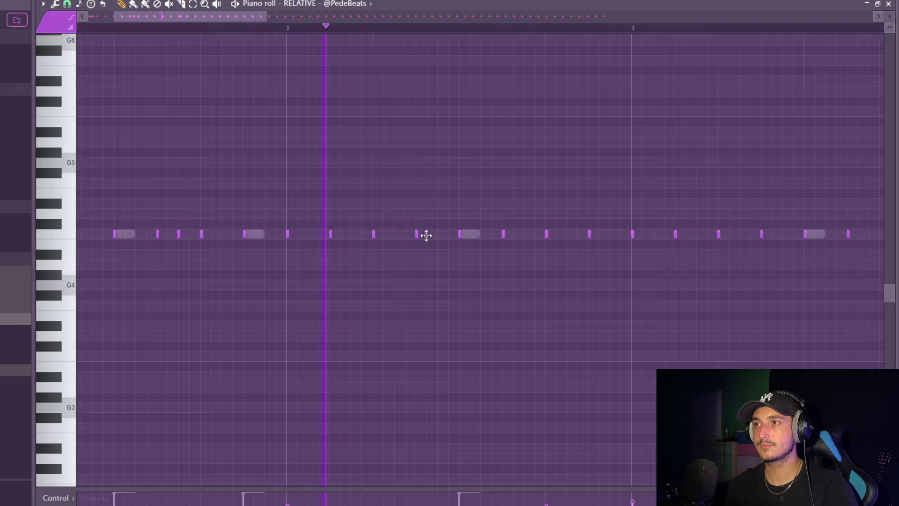
{"action": "scroll", "coordinate": [543, 267], "scroll_direction": "down", "scroll_amount": 3}
{"action": "key", "text": "space"}
{"action": "scroll", "coordinate": [389, 281], "scroll_direction": "up", "scroll_amount": 2}
{"action": "right_click", "coordinate": [412, 236]}
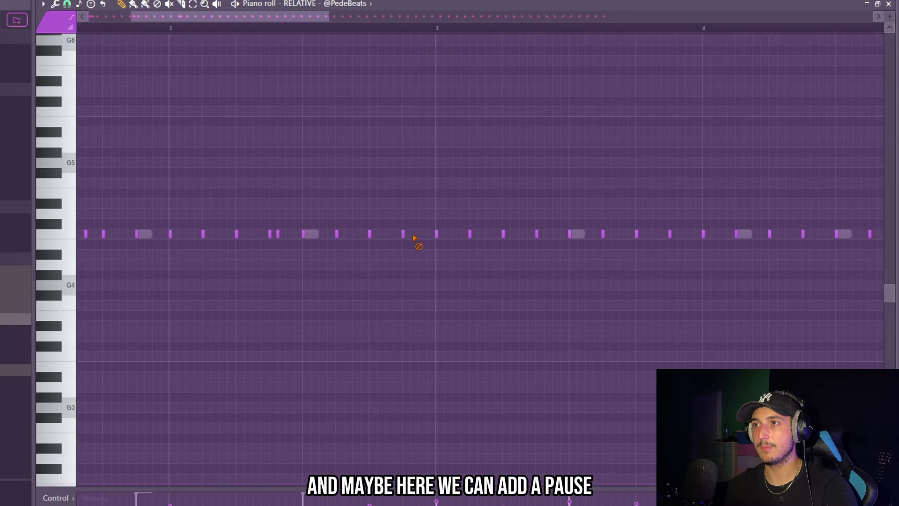
{"action": "scroll", "coordinate": [408, 241], "scroll_direction": "down", "scroll_amount": 3}
{"action": "left_click", "coordinate": [229, 28]}
{"action": "key", "text": "space"}
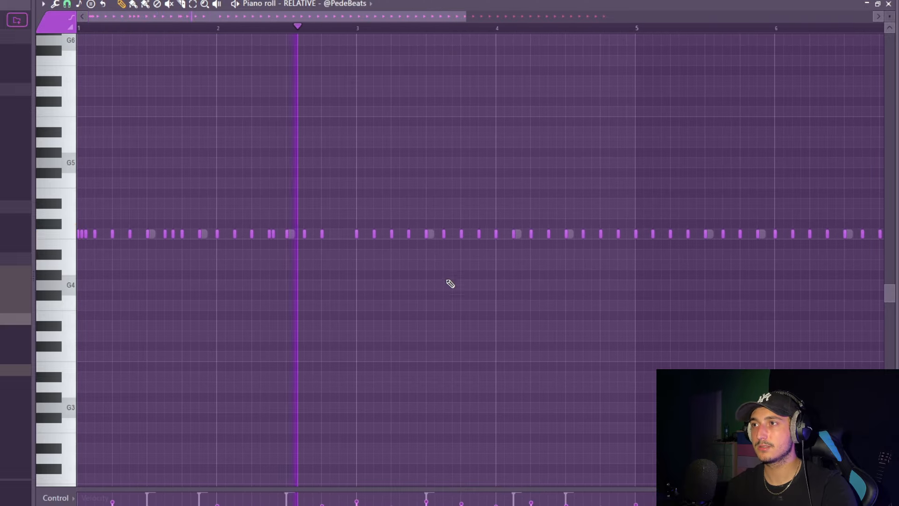
- Replace the hi-hats from bar 3 onward with repeats of the edited bars, adding two lower-pitched hits at the ends of bars 4 and 8
{"action": "scroll", "coordinate": [450, 290], "scroll_direction": "down", "scroll_amount": 2}
{"action": "left_click_drag", "start_coordinate": [768, 307], "coordinate": [215, 154]}
{"action": "key", "text": "space"}
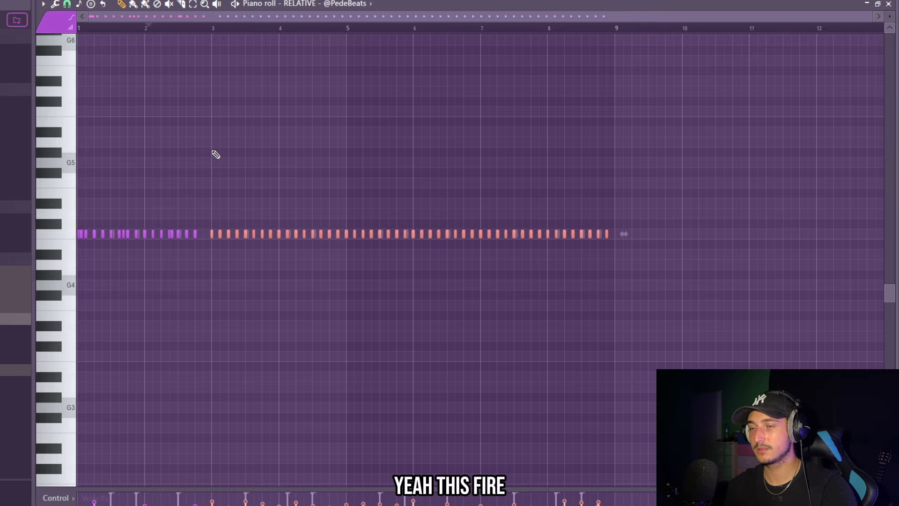
{"action": "key", "text": "Delete"}
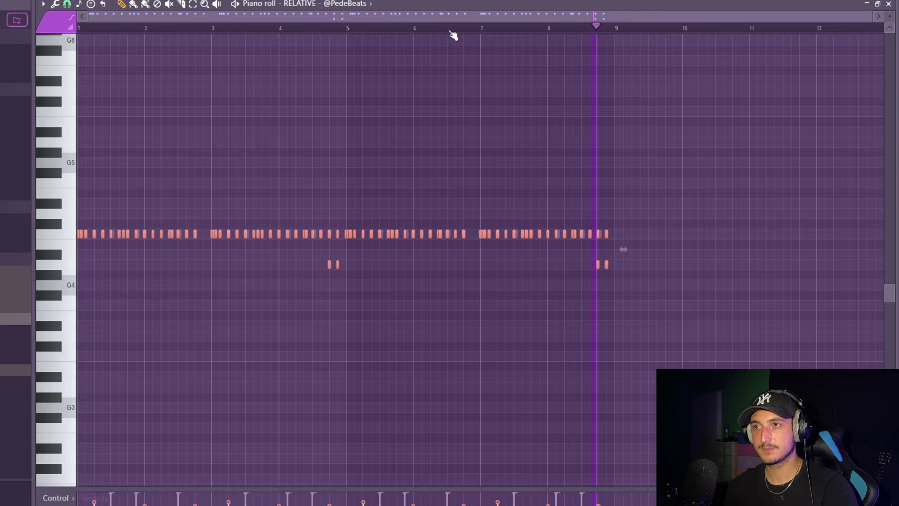
- Split the organ's final chord in bar 8 into two half-bar chords, D6 with A5 followed by C6 with A5
{"action": "key", "text": "F6"}
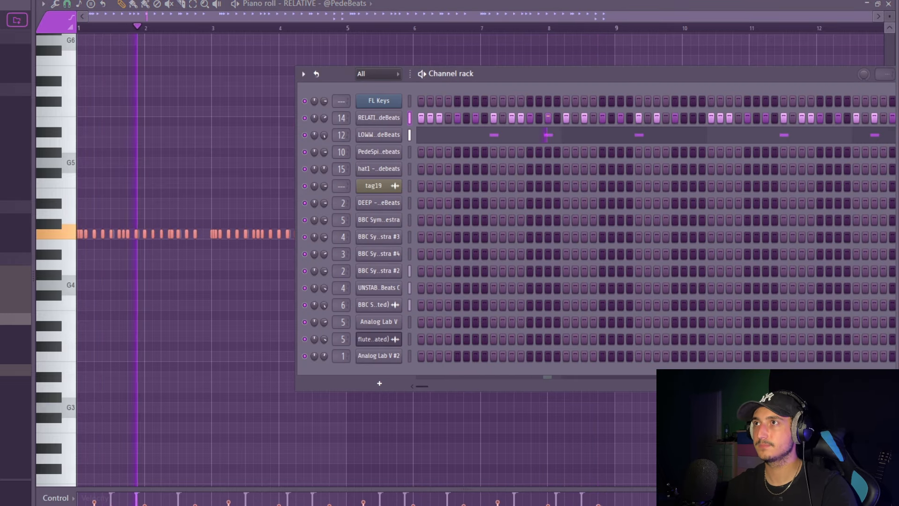
{"action": "key", "text": "F5"}
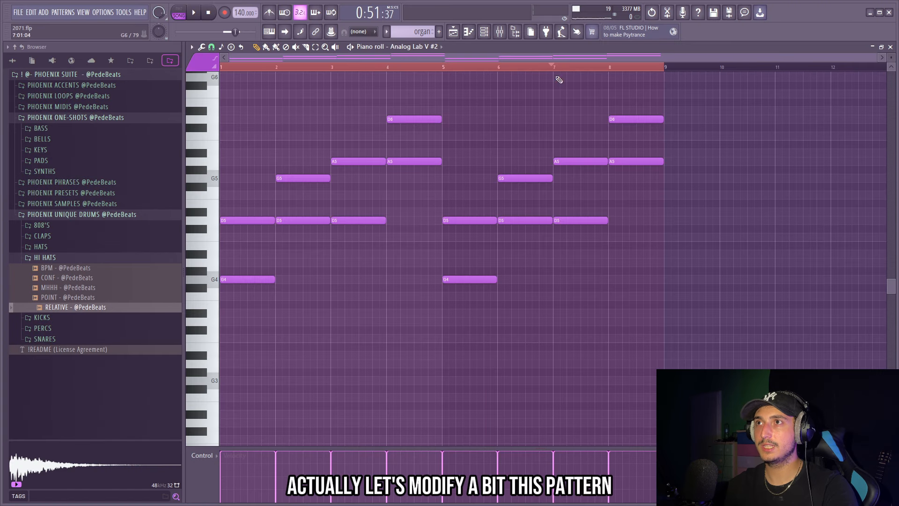
{"action": "scroll", "coordinate": [636, 234], "scroll_direction": "up", "scroll_amount": 3}
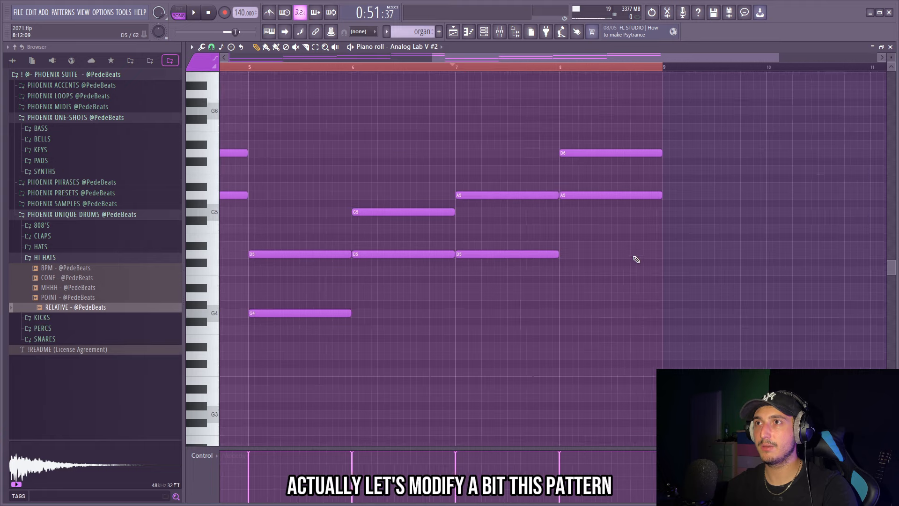
{"action": "left_click", "coordinate": [457, 68]}
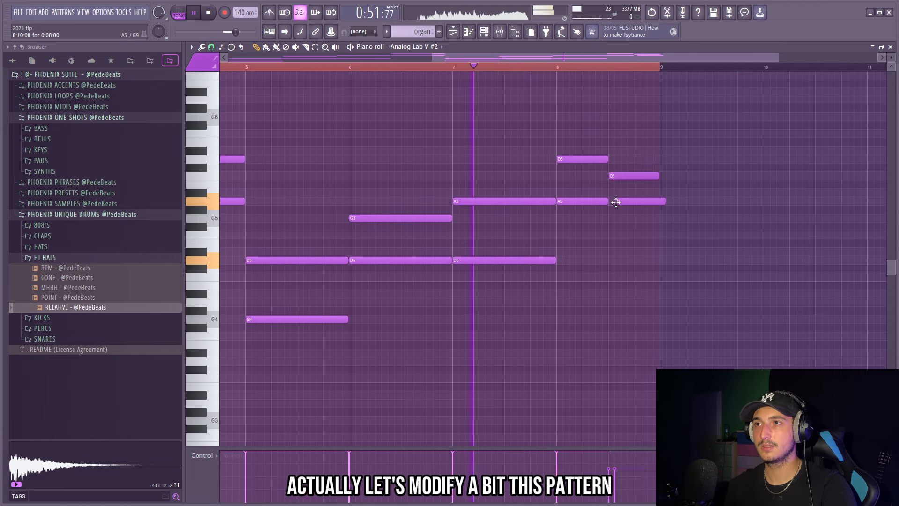
{"action": "left_click_drag", "start_coordinate": [614, 201], "coordinate": [609, 201]}
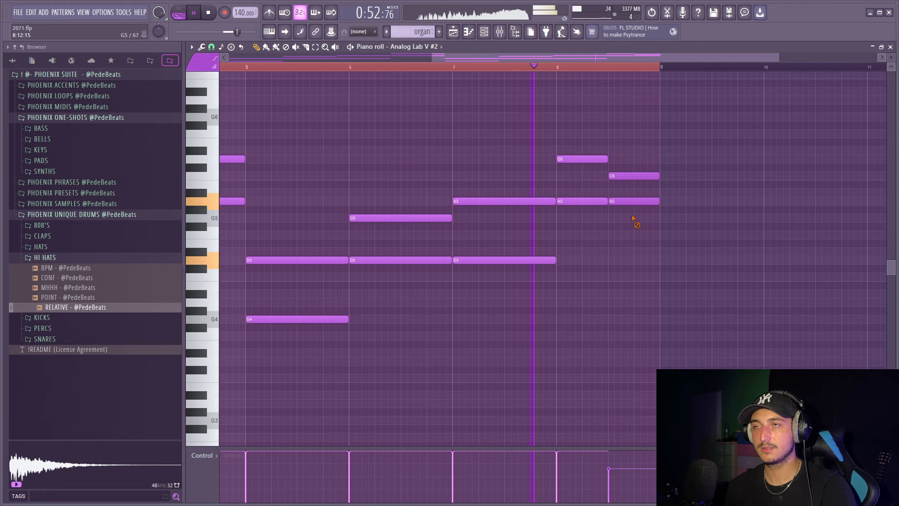
- Add the CLASS snare to the drums pattern and place A4 hits in bars 2, 3 and 4
{"action": "left_click", "coordinate": [453, 32]}
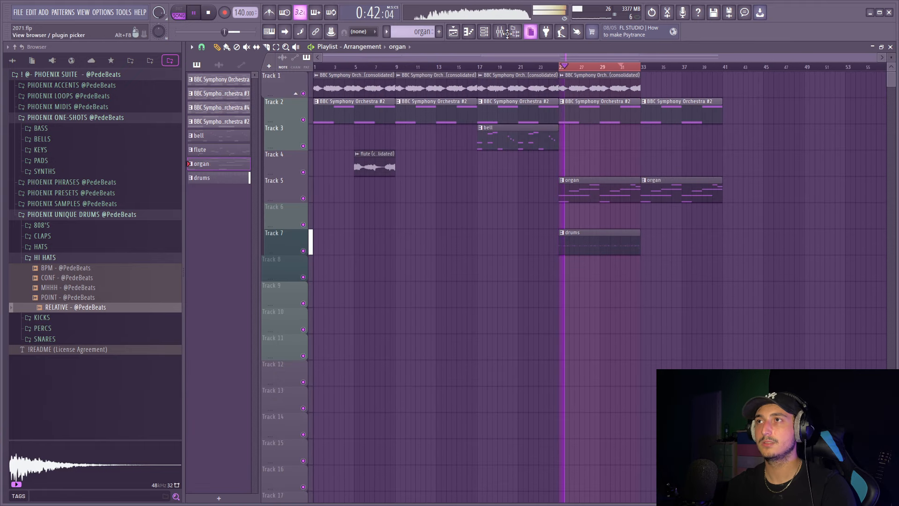
{"action": "left_click", "coordinate": [484, 32]}
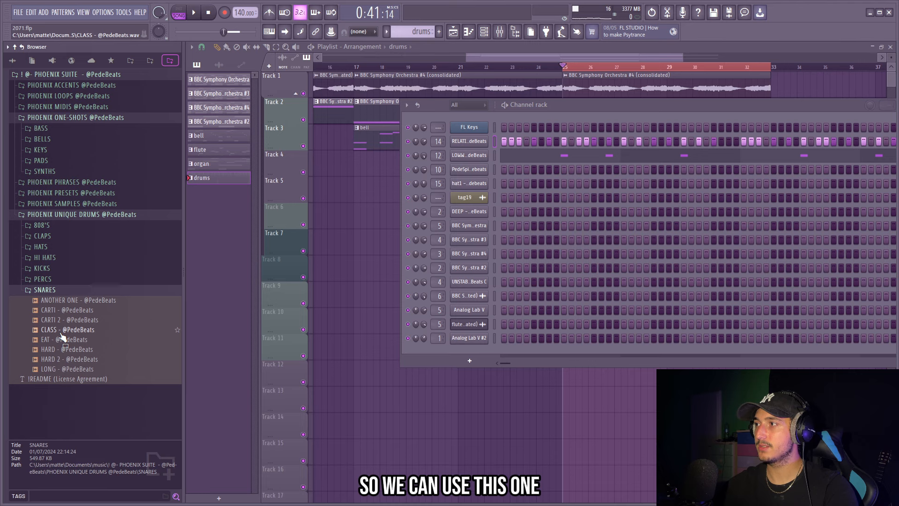
{"action": "left_click", "coordinate": [61, 333]}
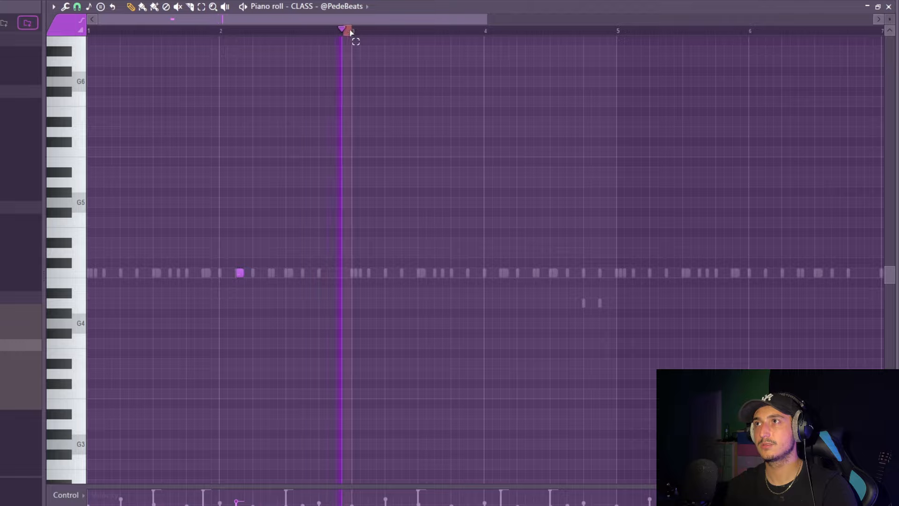
{"action": "left_click", "coordinate": [504, 272]}
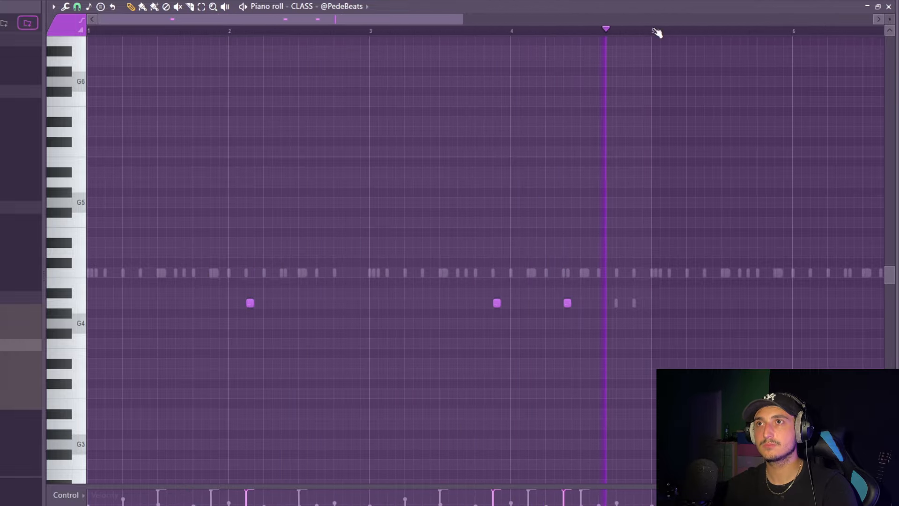
- Duplicate the snare hits of bars 1 to 4 into bars 5 to 8
{"action": "left_click_drag", "start_coordinate": [654, 31], "coordinate": [90, 31]}
{"action": "key", "text": "ctrl+b"}
{"action": "scroll", "coordinate": [587, 129], "scroll_direction": "down", "scroll_amount": 3}
{"action": "left_click", "coordinate": [545, 33], "text": "ctrl"}
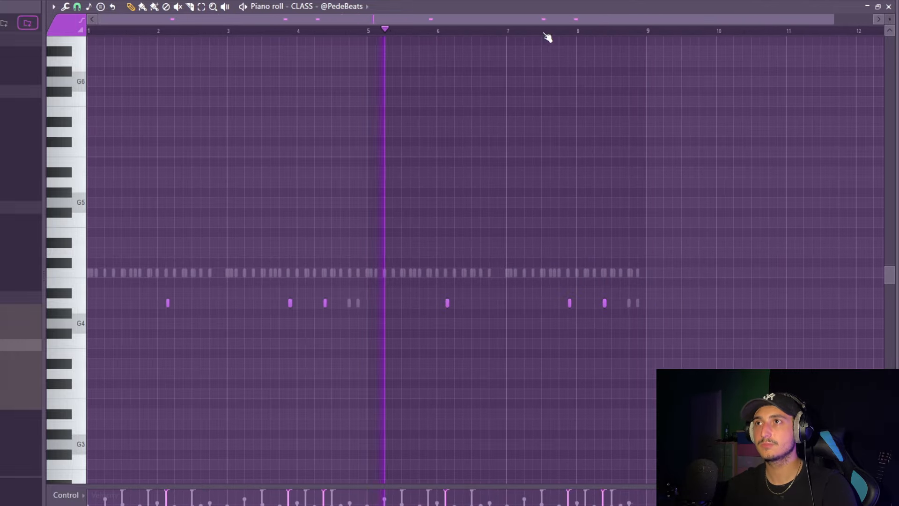
{"action": "scroll", "coordinate": [526, 260], "scroll_direction": "up", "scroll_amount": 2}
{"action": "scroll", "coordinate": [615, 268], "scroll_direction": "down", "scroll_amount": 1}
{"action": "scroll", "coordinate": [725, 301], "scroll_direction": "up", "scroll_amount": 3}
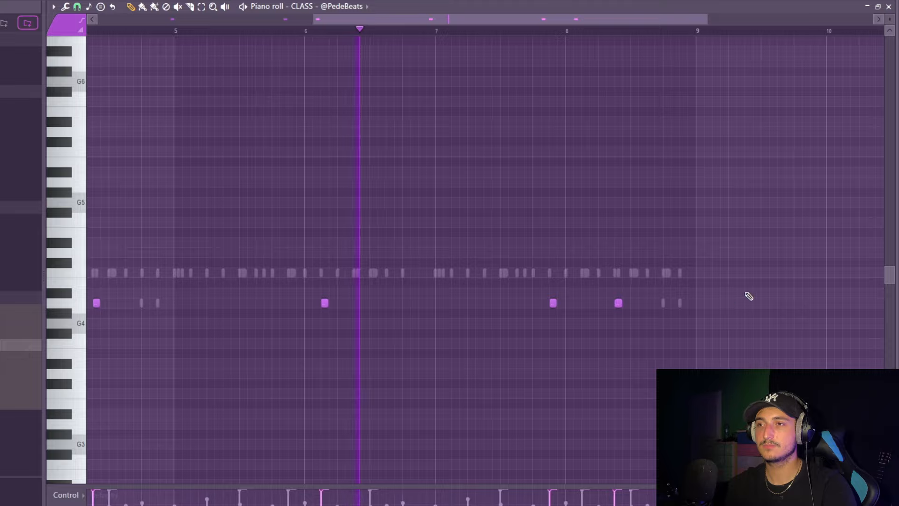
{"action": "scroll", "coordinate": [791, 347], "scroll_direction": "down", "scroll_amount": 1}
{"action": "scroll", "coordinate": [795, 349], "scroll_direction": "up", "scroll_amount": 2}
{"action": "scroll", "coordinate": [797, 353], "scroll_direction": "down", "scroll_amount": 2}
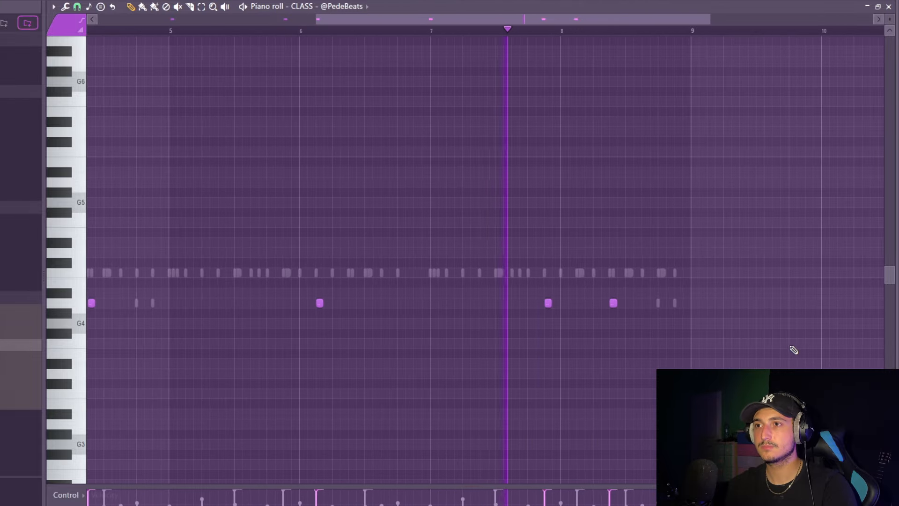
{"action": "scroll", "coordinate": [792, 350], "scroll_direction": "up", "scroll_amount": 3}
{"action": "scroll", "coordinate": [791, 351], "scroll_direction": "down", "scroll_amount": 2}
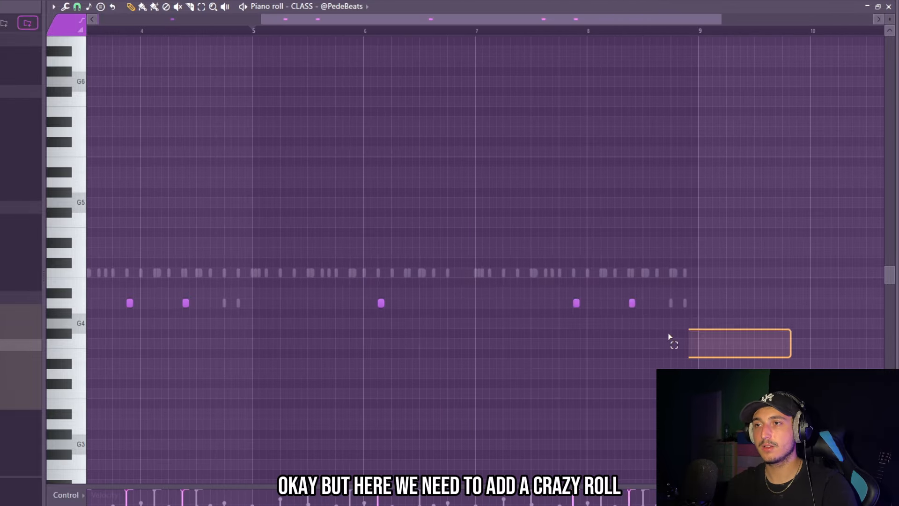
- Set the snare piano roll's grid snap to 1/3 beat for the main roll, and to 1/3 step for faster hits
{"action": "scroll", "coordinate": [672, 341], "scroll_direction": "up", "scroll_amount": 2}
{"action": "scroll", "coordinate": [401, 34], "scroll_direction": "up", "scroll_amount": 2}
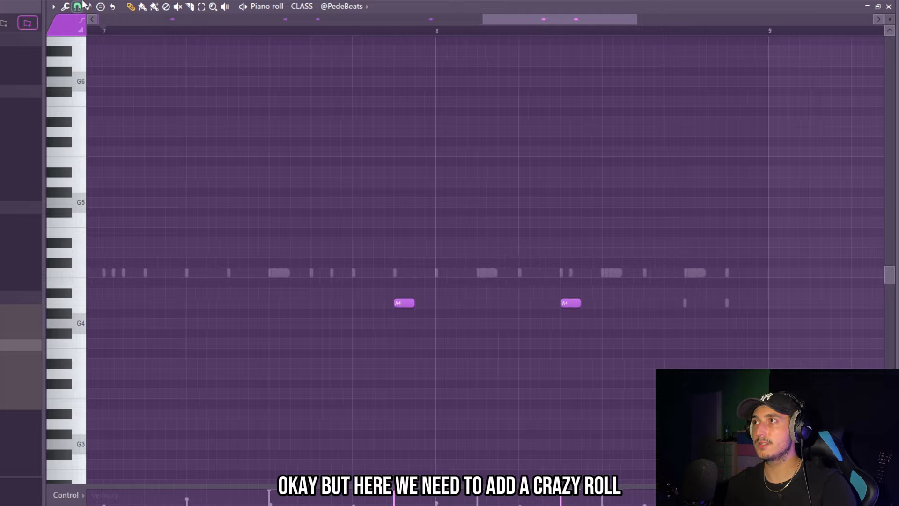
{"action": "left_click", "coordinate": [77, 7]}
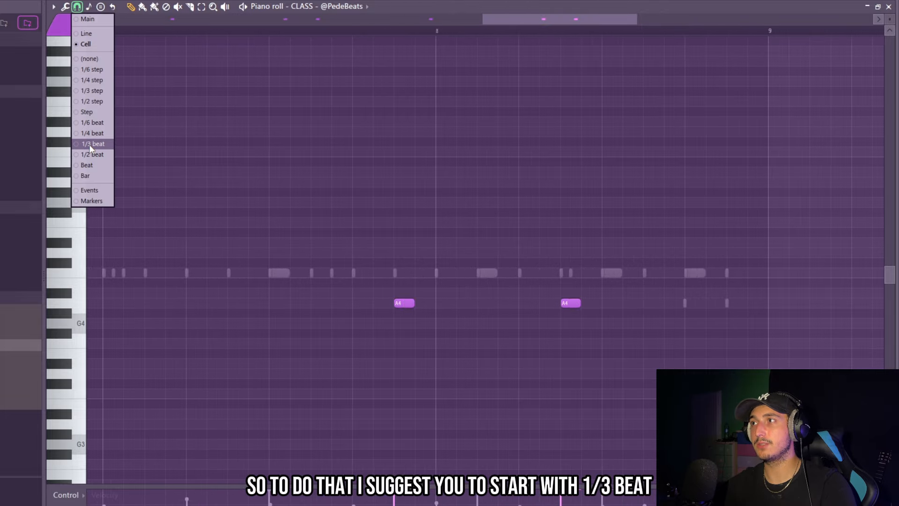
{"action": "left_click", "coordinate": [89, 144]}
{"action": "scroll", "coordinate": [89, 144], "scroll_direction": "down", "scroll_amount": 2}
{"action": "left_click", "coordinate": [77, 7]}
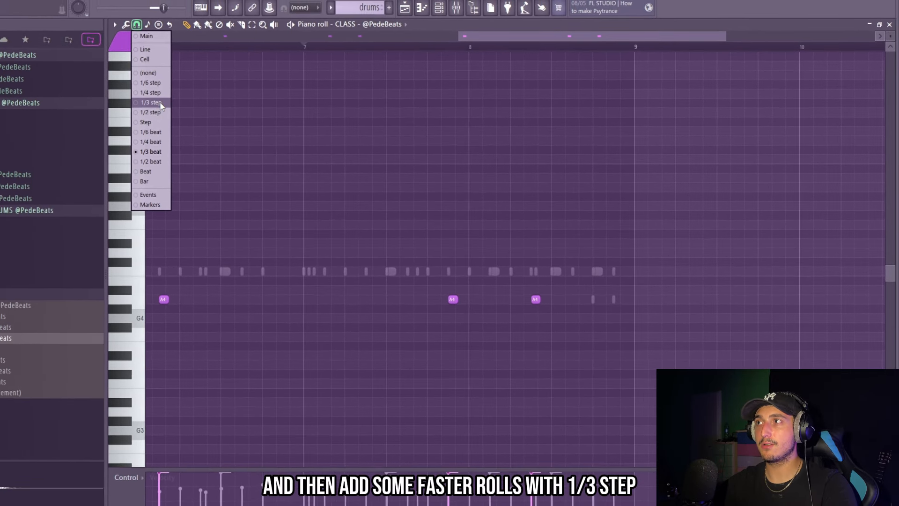
{"action": "left_click", "coordinate": [150, 103]}
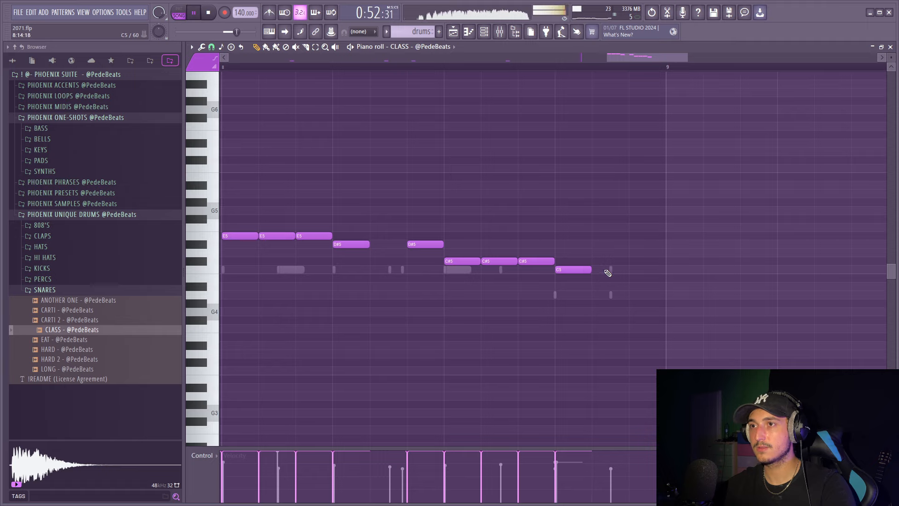
- Complete the descending 1/3-beat snare roll with two more C5 hits at the end of bar 8
{"action": "left_click", "coordinate": [607, 271]}
{"action": "scroll", "coordinate": [627, 277], "scroll_direction": "down", "scroll_amount": 3}
{"action": "left_click", "coordinate": [633, 269]}
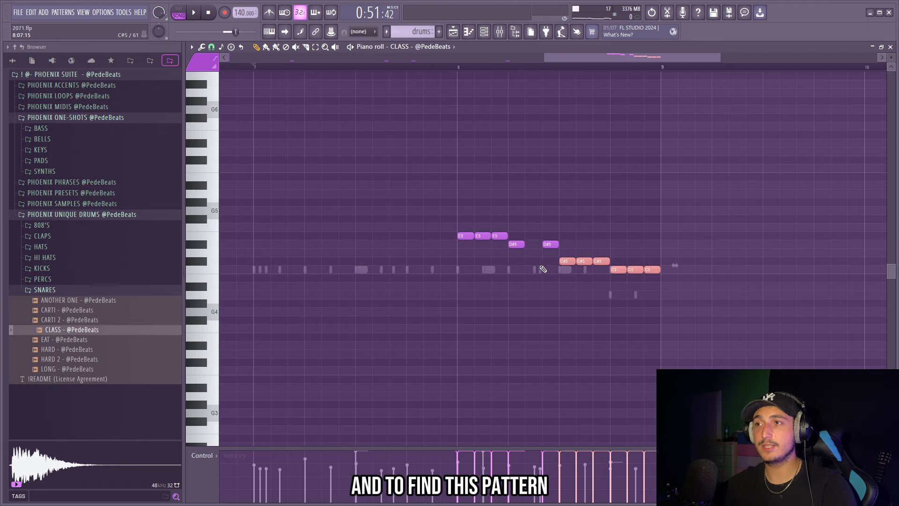
{"action": "left_click_drag", "start_coordinate": [556, 255], "coordinate": [454, 209]}
{"action": "left_click", "coordinate": [558, 259], "text": "ctrl"}
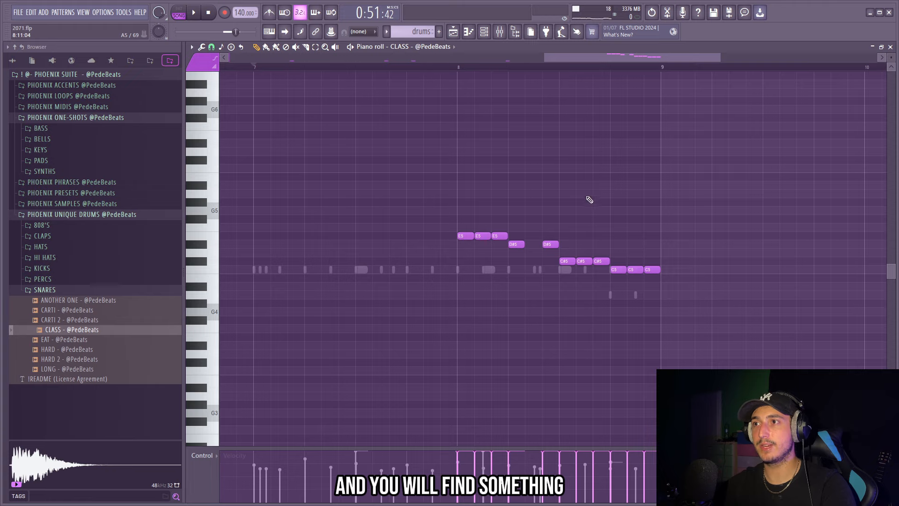
- Add faster 1/3-step C#5 and C5 hits to the bar 8 snare roll, undoing the overlong stretch of a C5 note
{"action": "left_click_drag", "start_coordinate": [619, 287], "coordinate": [592, 262]}
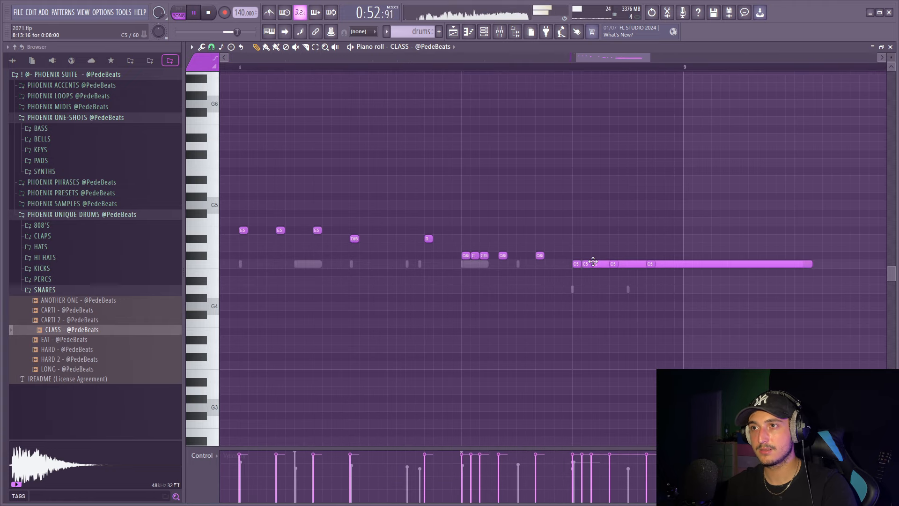
{"action": "key", "text": "ctrl+z"}
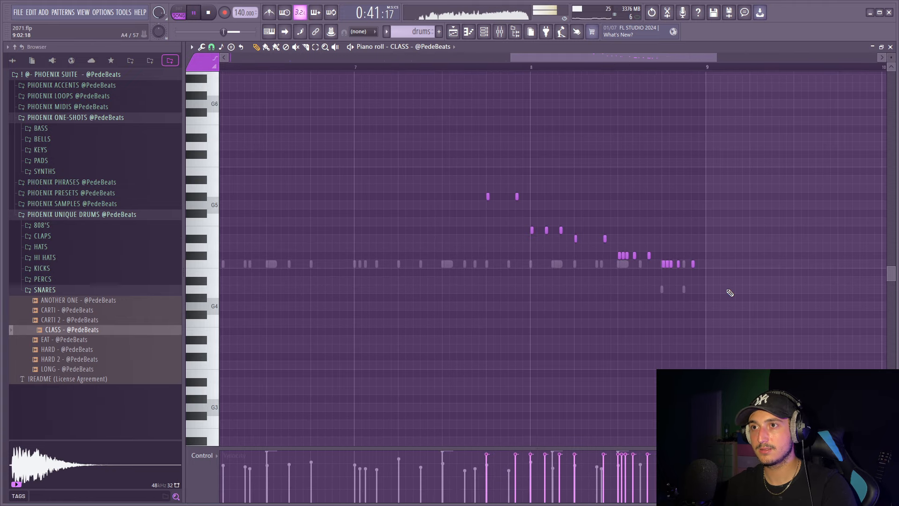